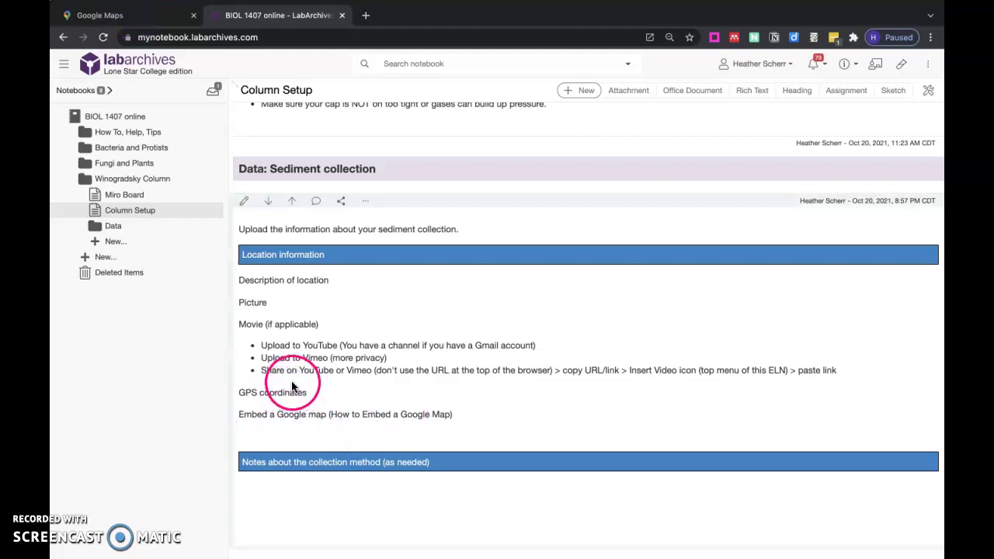
Switch to Google Maps and mark the shoreline spot by the trail south of Scenic Shore Dr in Kingwood
click(134, 15)
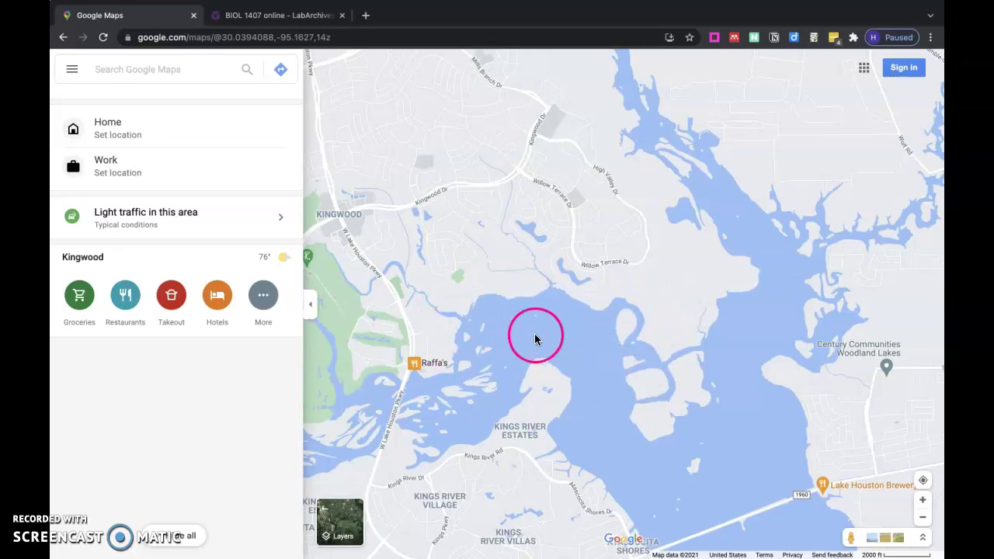
scroll(565, 314, up, 4)
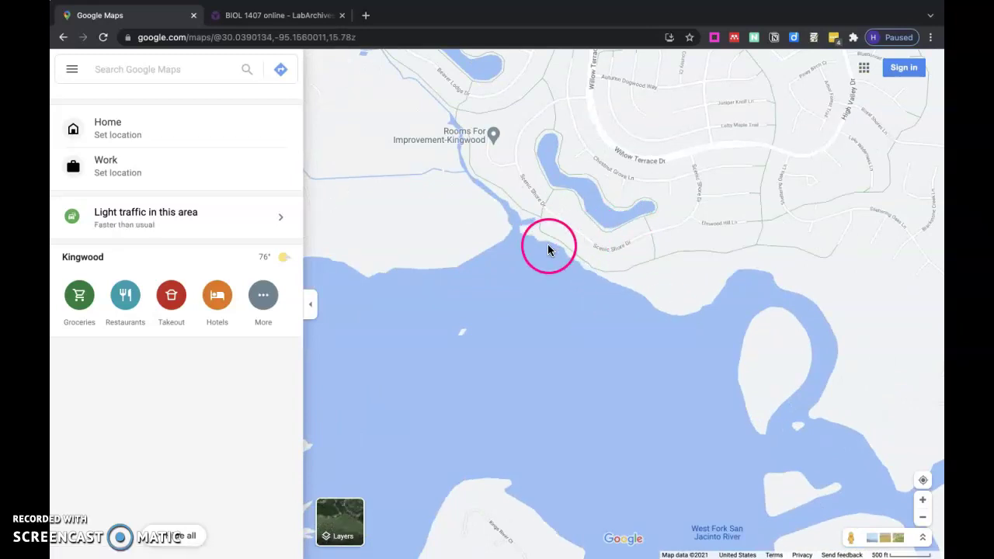
scroll(592, 267, up, 1)
scroll(592, 267, up, 4)
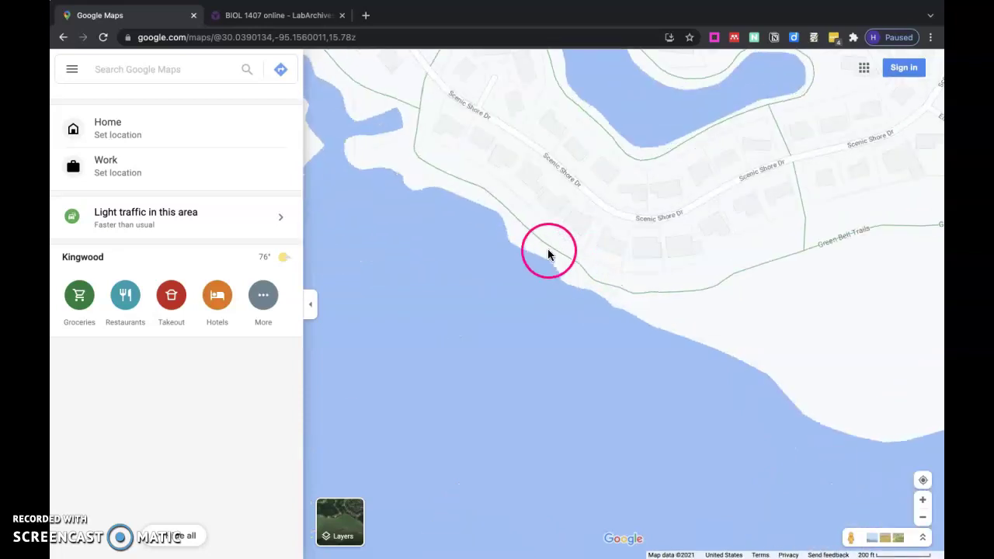
scroll(589, 271, down, 1)
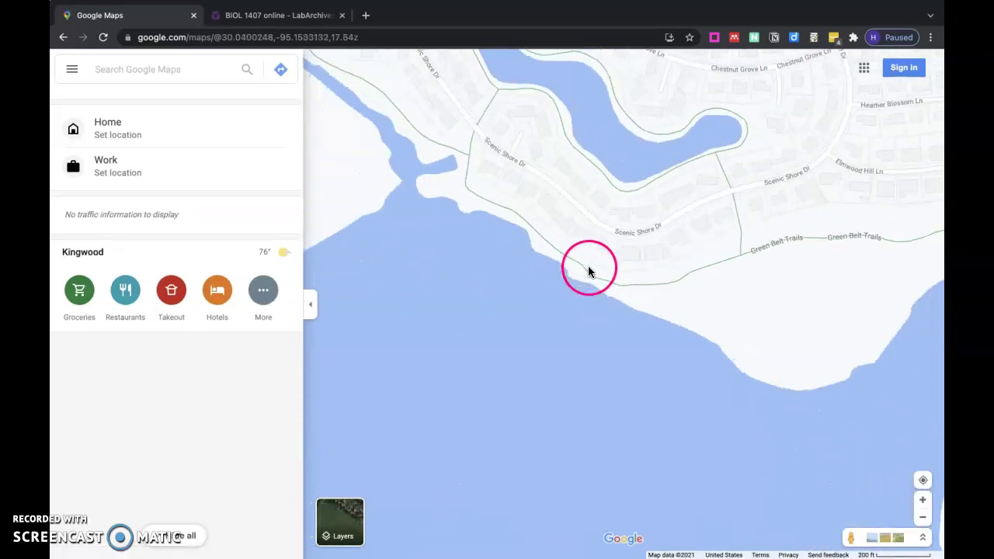
click(581, 271)
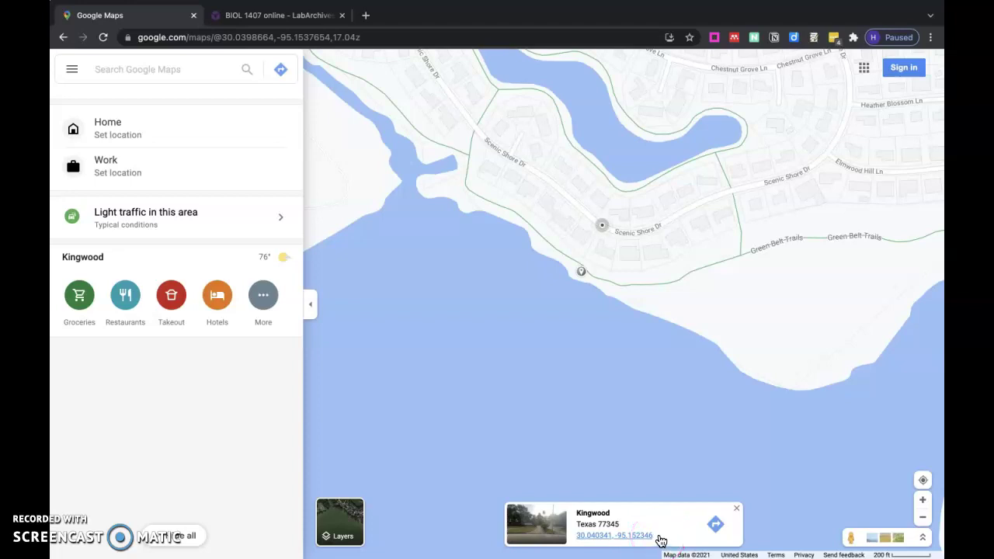
Return to the LabArchives notebook and open the sediment collection entry for editing at the GPS coordinates line
click(310, 16)
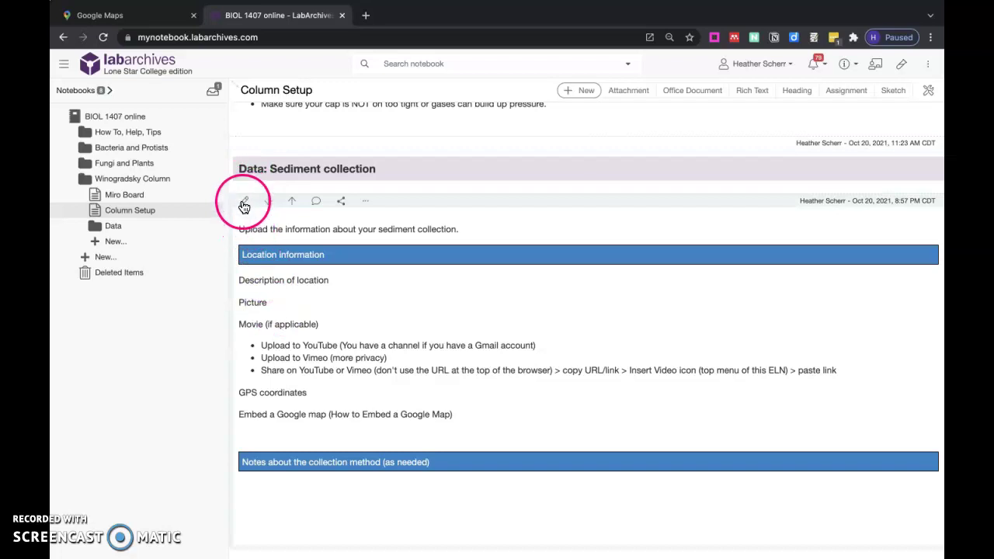
click(243, 202)
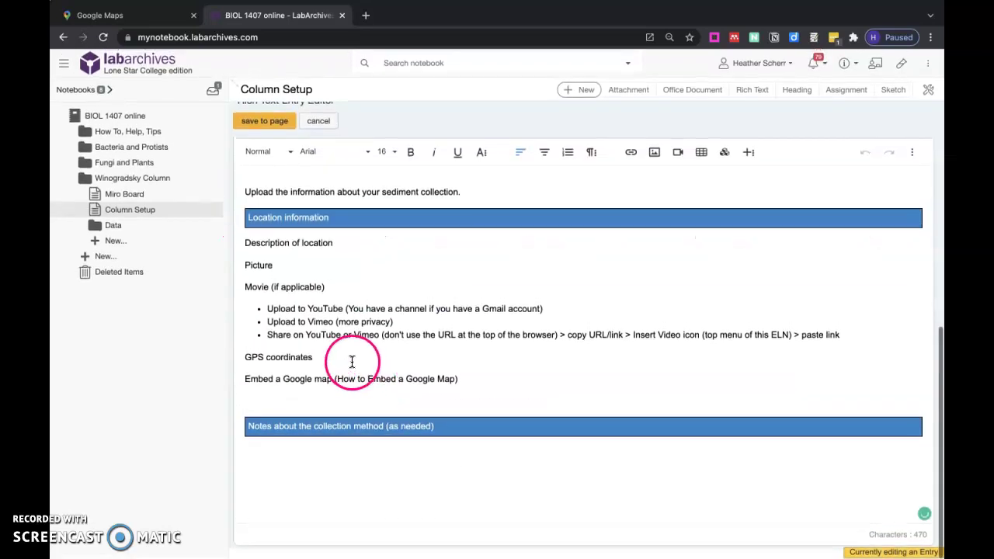
click(351, 361)
click(100, 15)
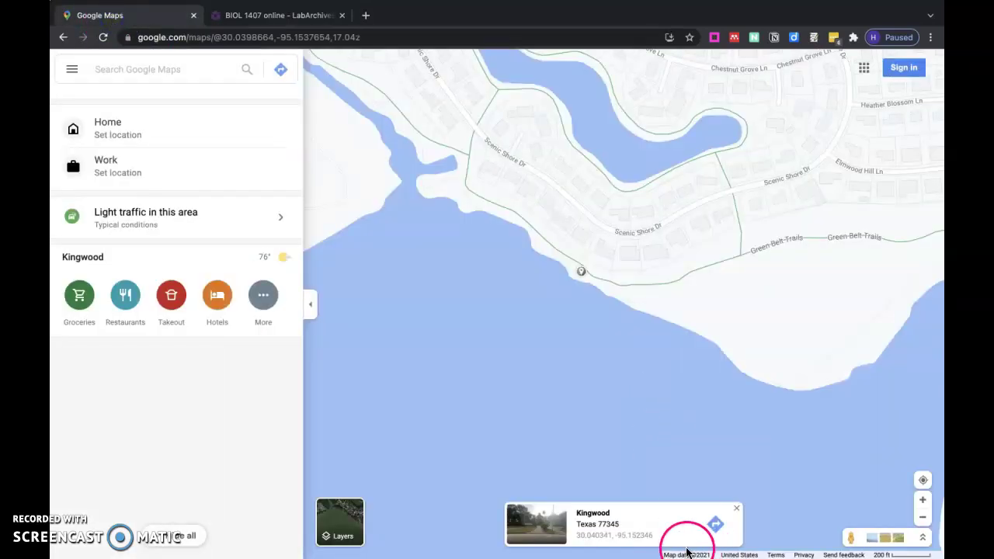
click(584, 535)
right_click(582, 536)
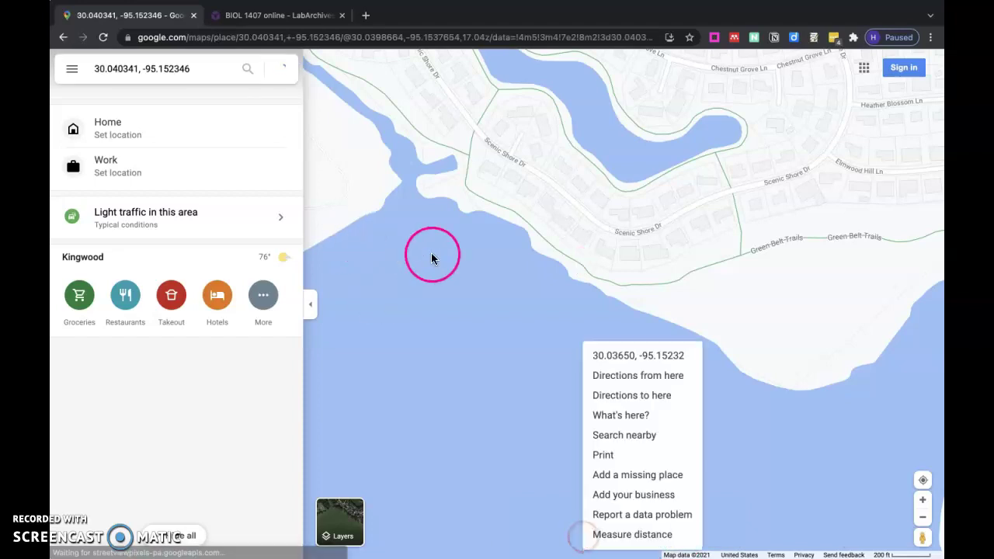
triple_click(200, 71)
key(super+c)
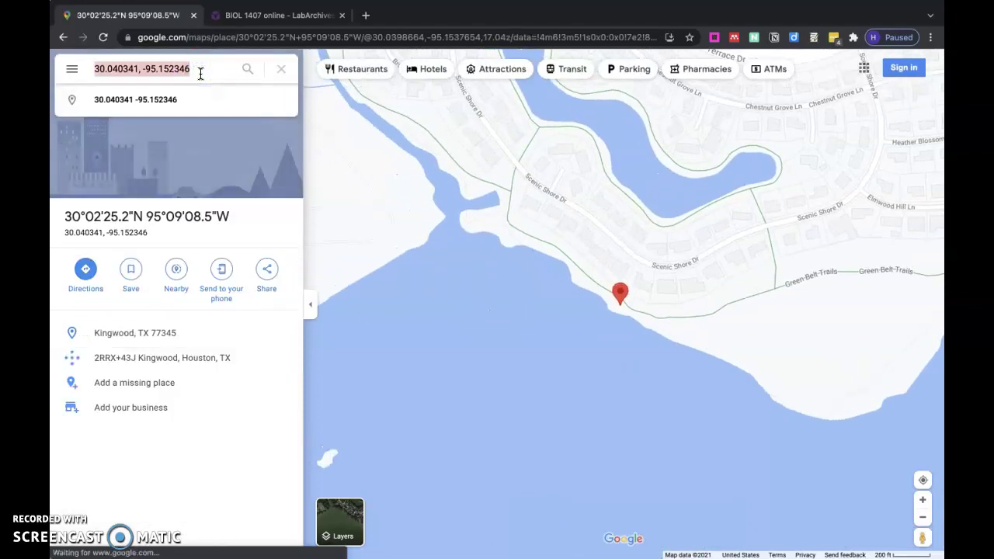
Paste 30.040341, -95.152346 after "GPS coordinates" in the LabArchives entry
click(233, 16)
click(330, 357)
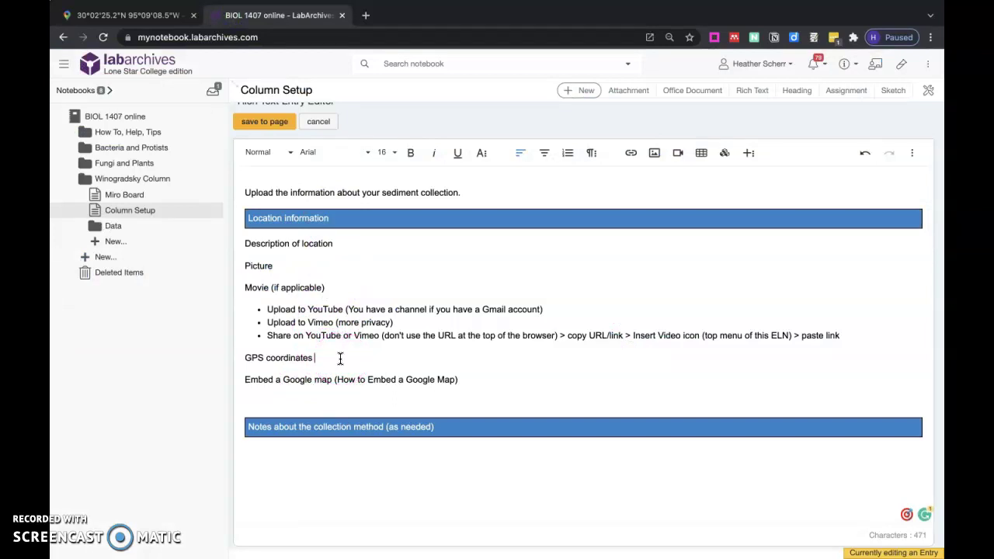
click(315, 362)
key(super+v)
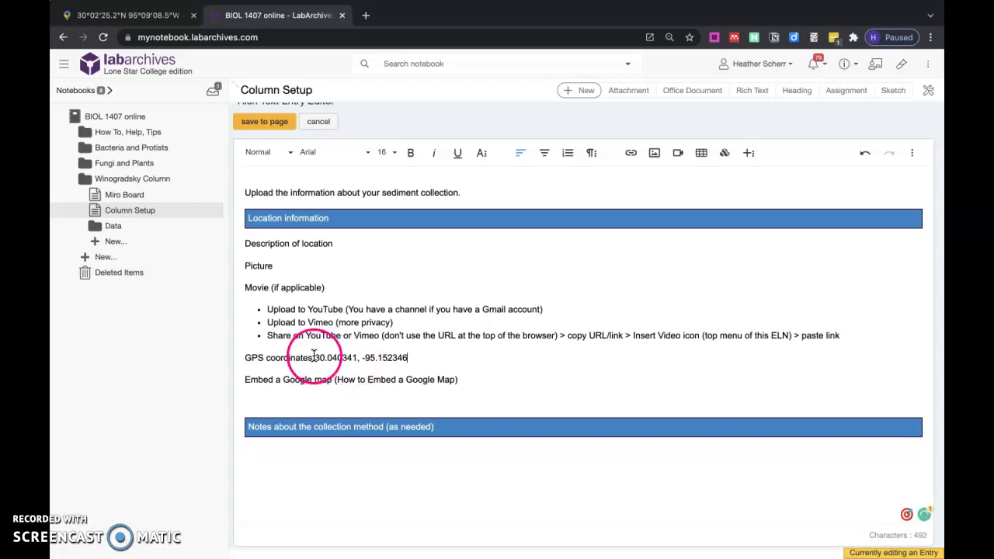
click(495, 386)
click(147, 22)
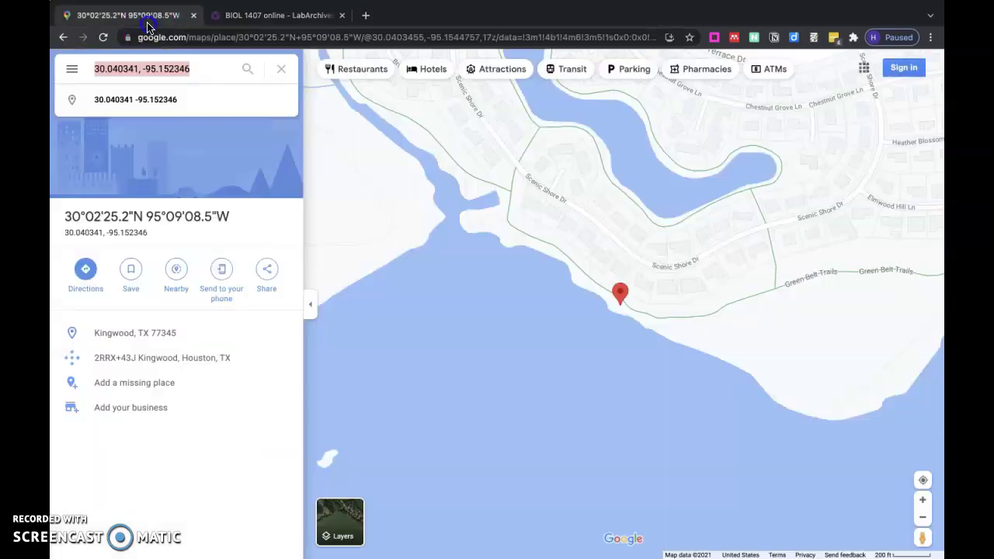
click(416, 265)
click(265, 313)
click(648, 295)
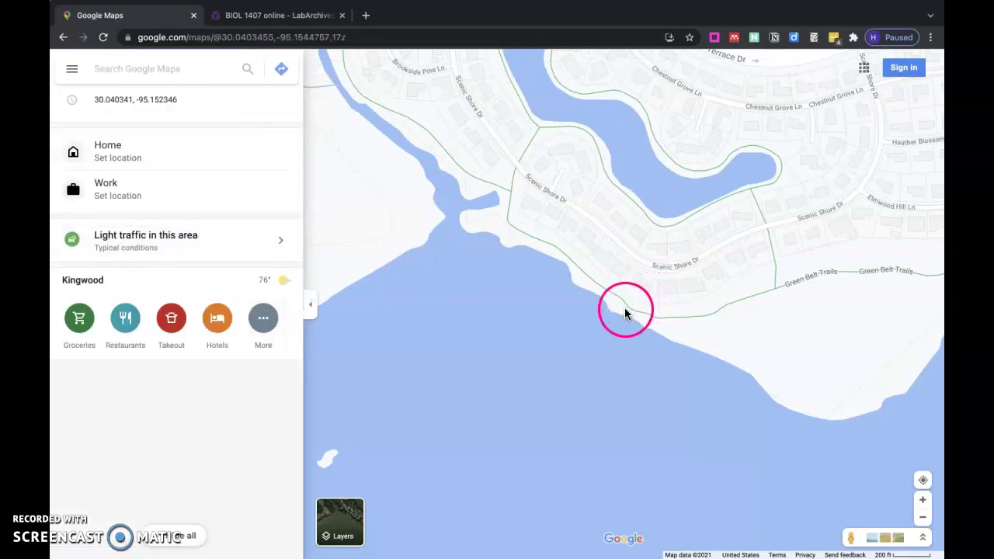
click(617, 305)
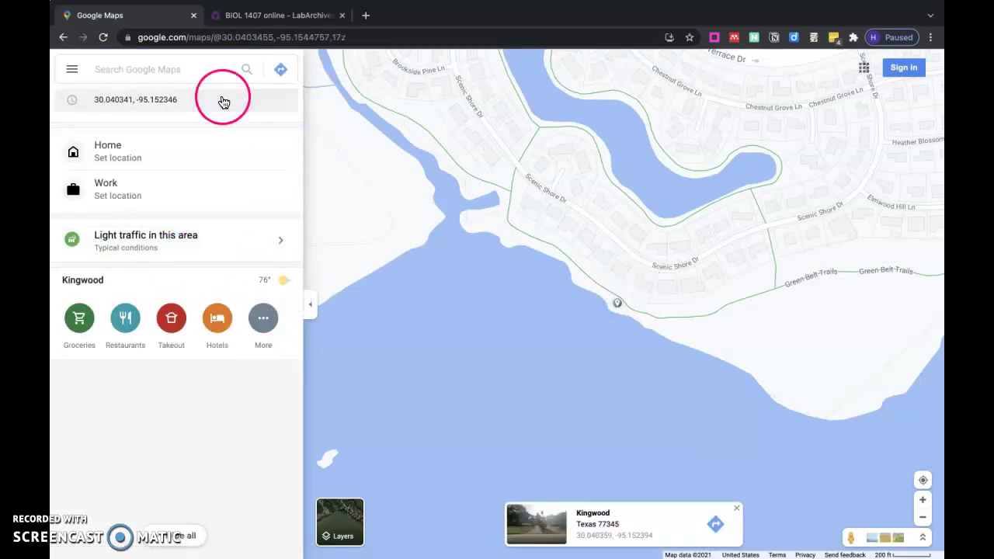
click(178, 68)
key(ctrl+v)
click(213, 100)
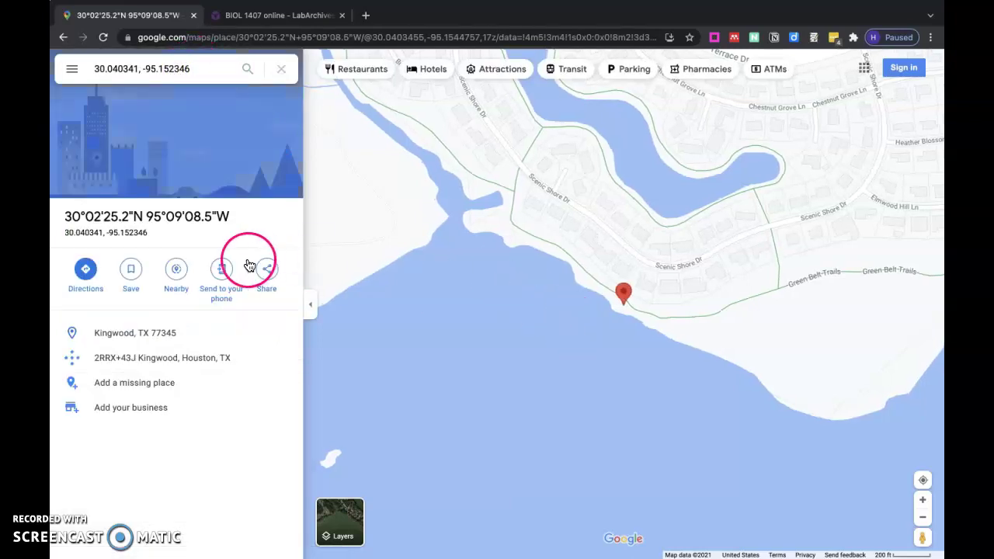
Copy the medium-size embed HTML from the location's sharing options and close the Share dialog
click(266, 276)
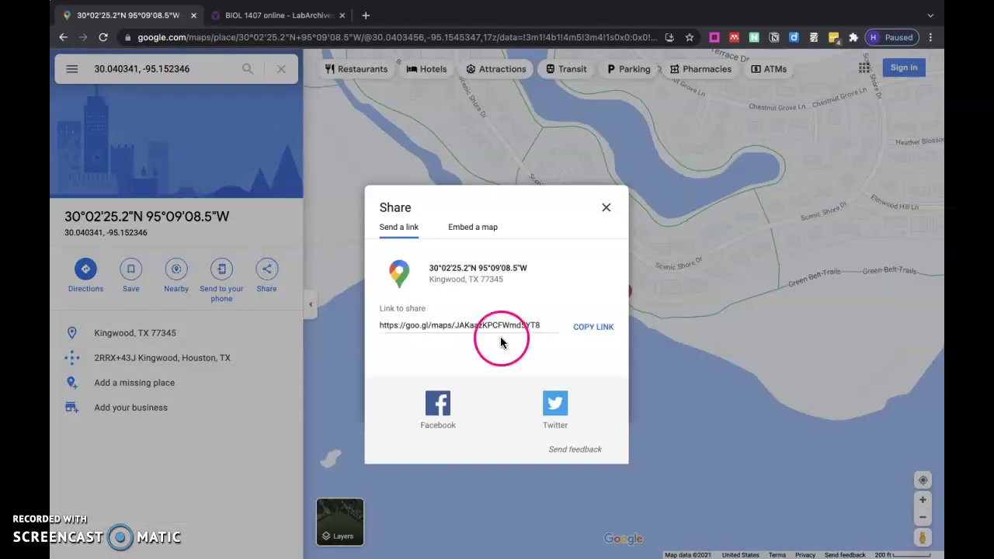
click(471, 229)
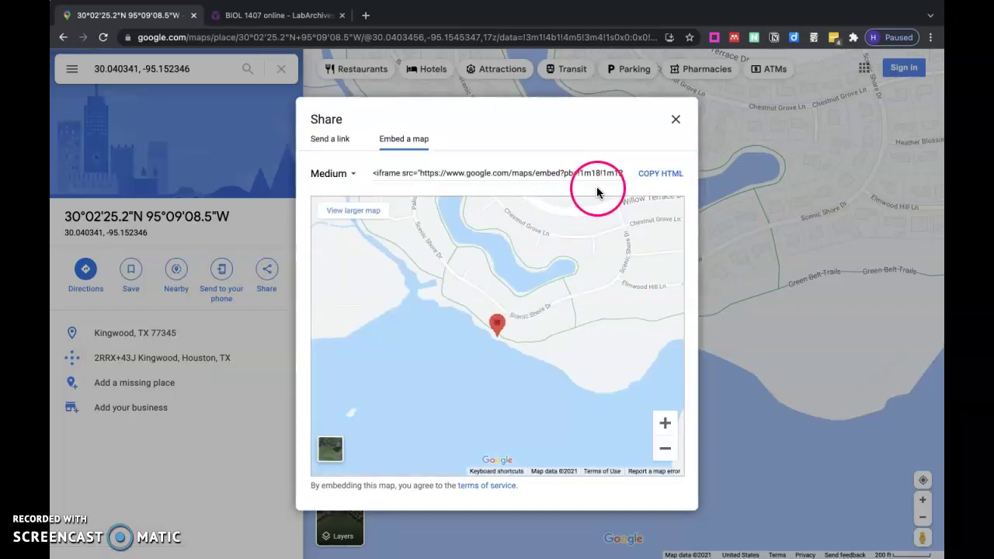
click(652, 174)
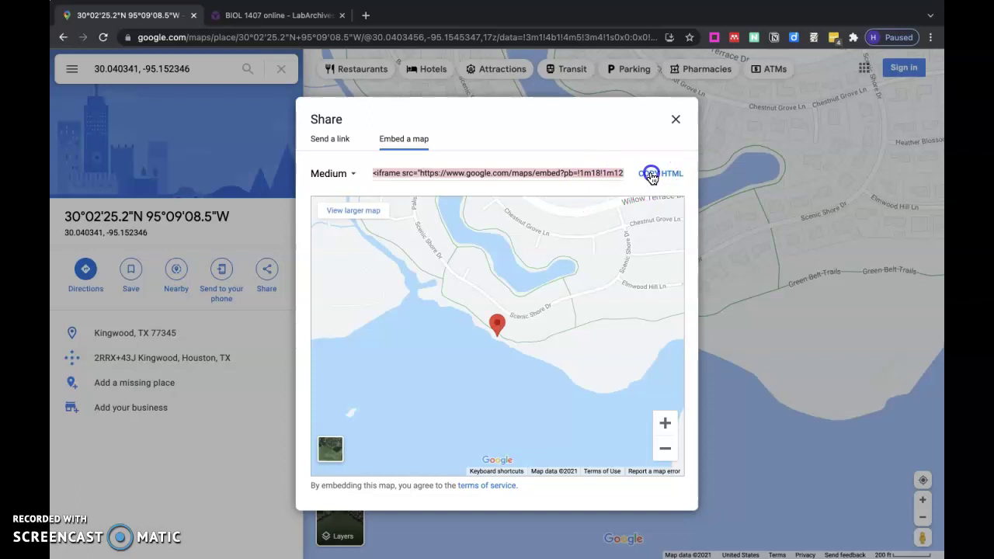
click(675, 119)
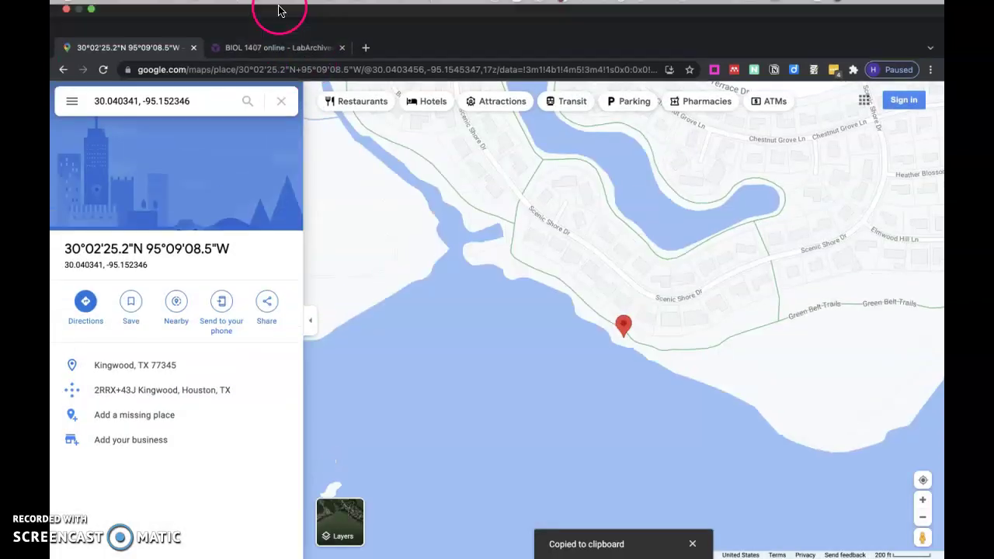
Paste the iframe HTML into the empty line below "Embed a Google map" in the LabArchives entry
click(248, 44)
click(375, 390)
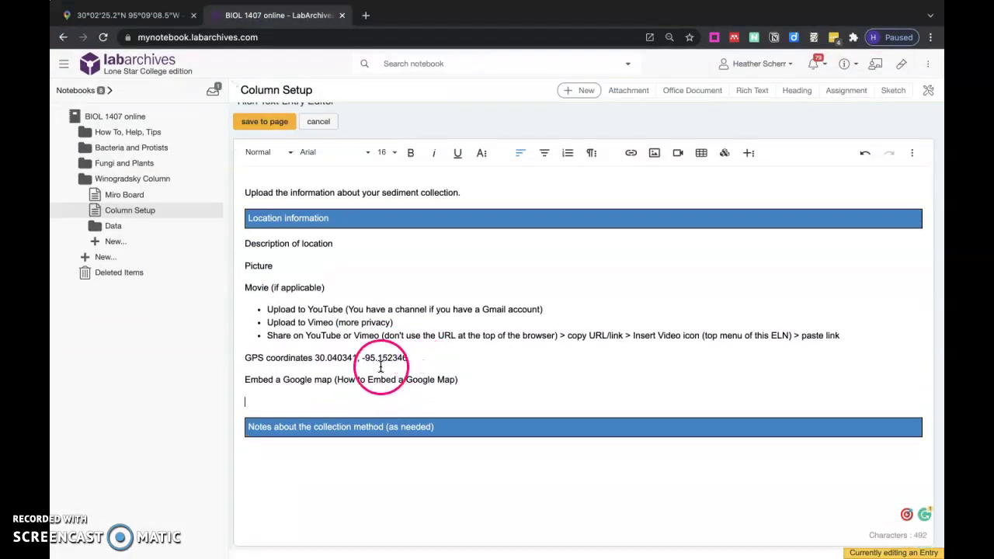
click(283, 386)
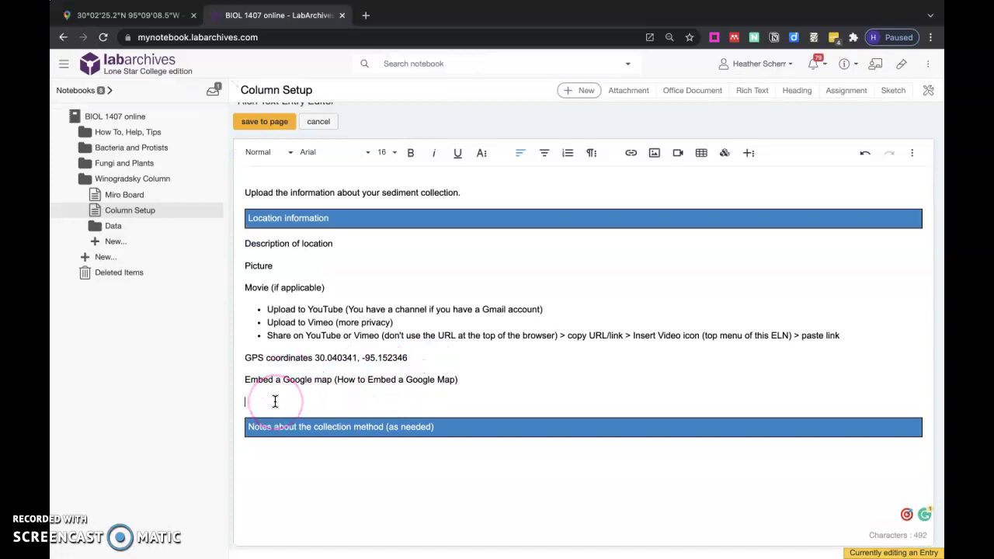
key(super+v)
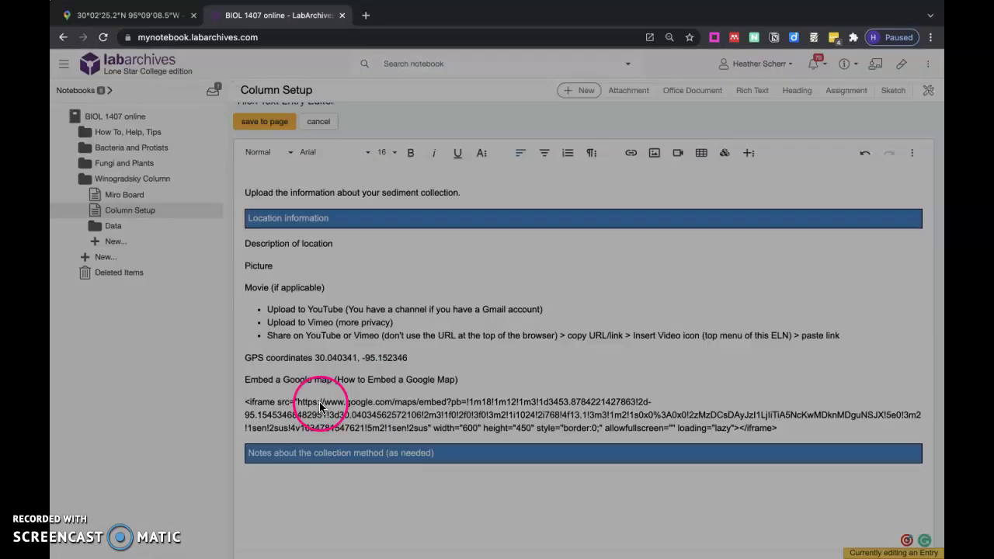
click(622, 173)
Separate the map URL from the opening quotation mark with a space and copy only the URL from the iframe code
click(298, 414)
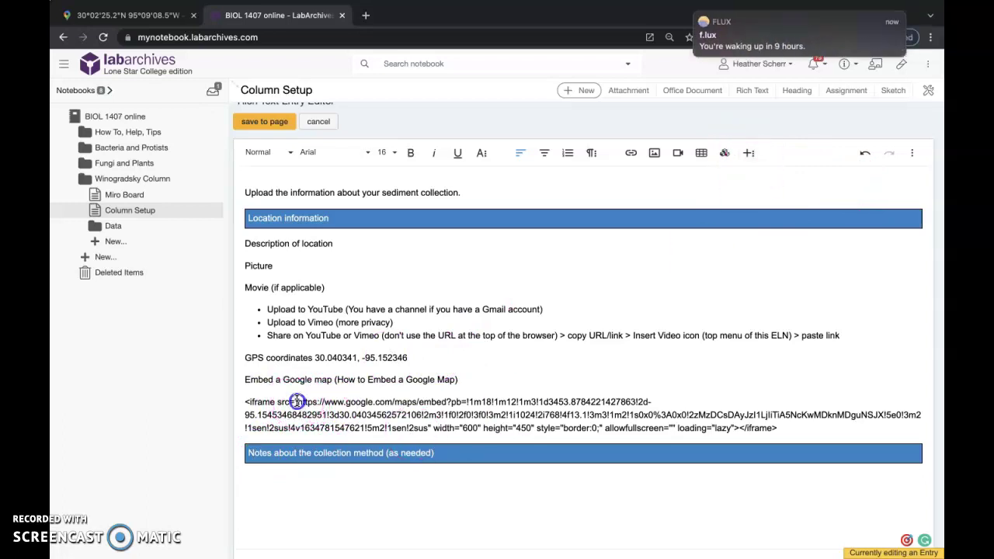
click(696, 14)
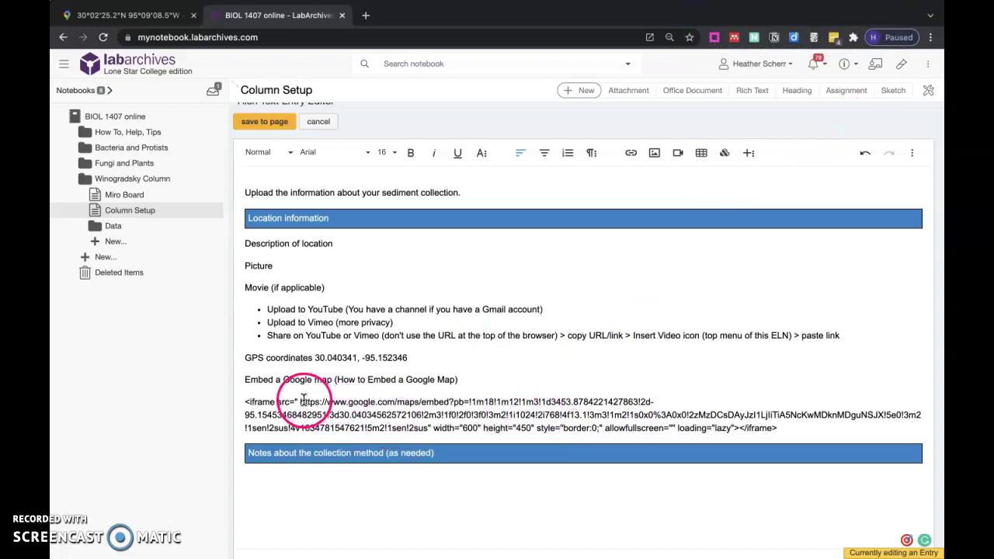
drag(299, 401, 450, 427)
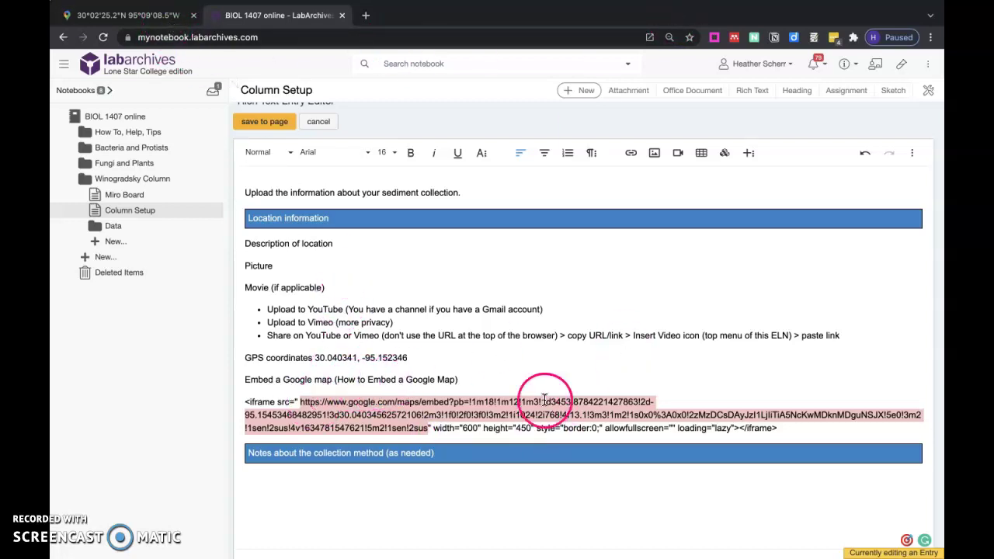
Add an empty line above the iframe code and start an iframe insertion there with the copied map URL as source
click(501, 368)
key(Return)
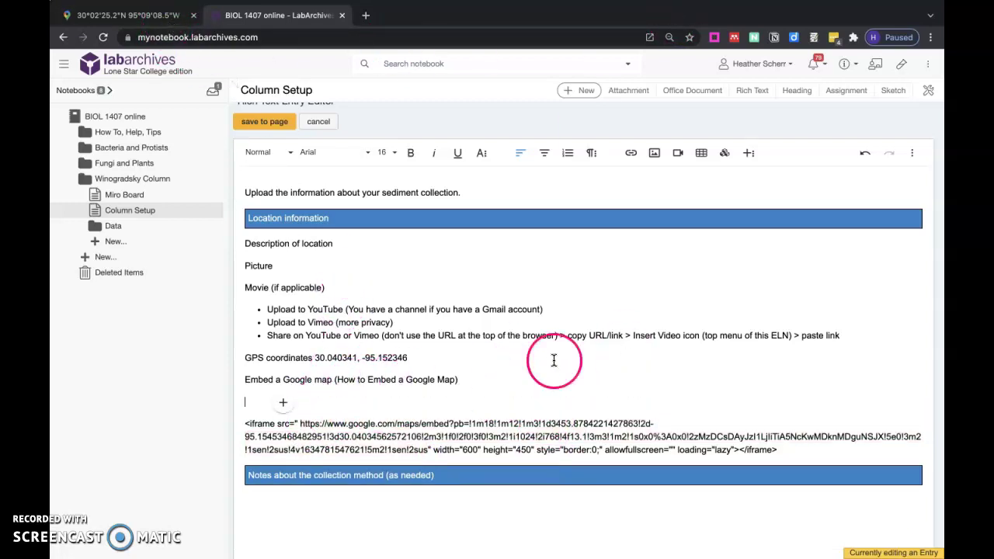
click(749, 155)
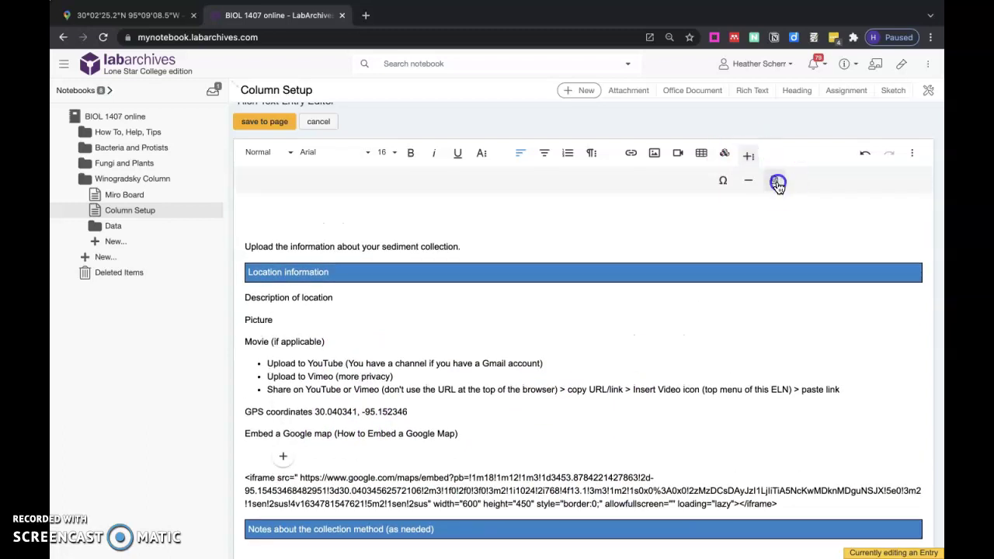
click(778, 183)
click(805, 228)
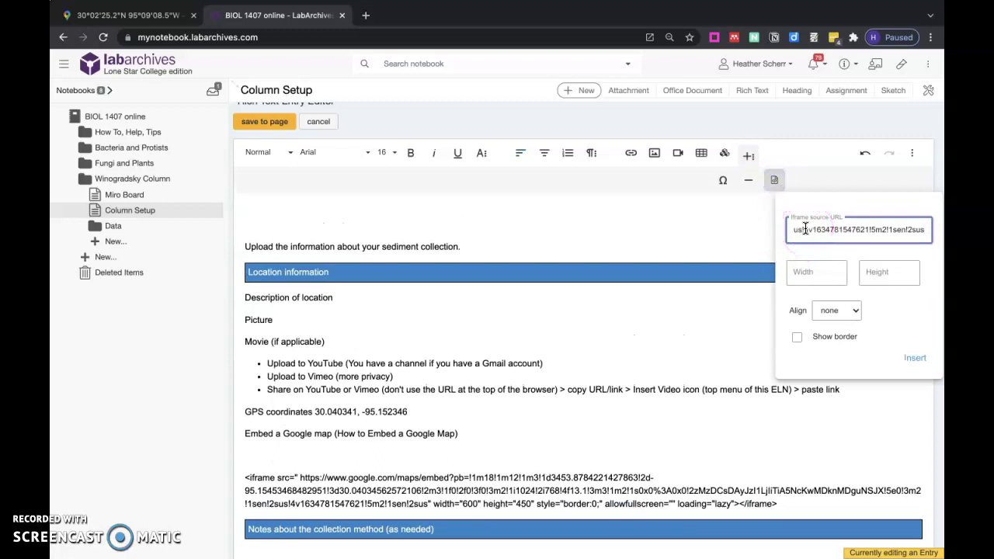
click(808, 230)
click(812, 272)
click(820, 230)
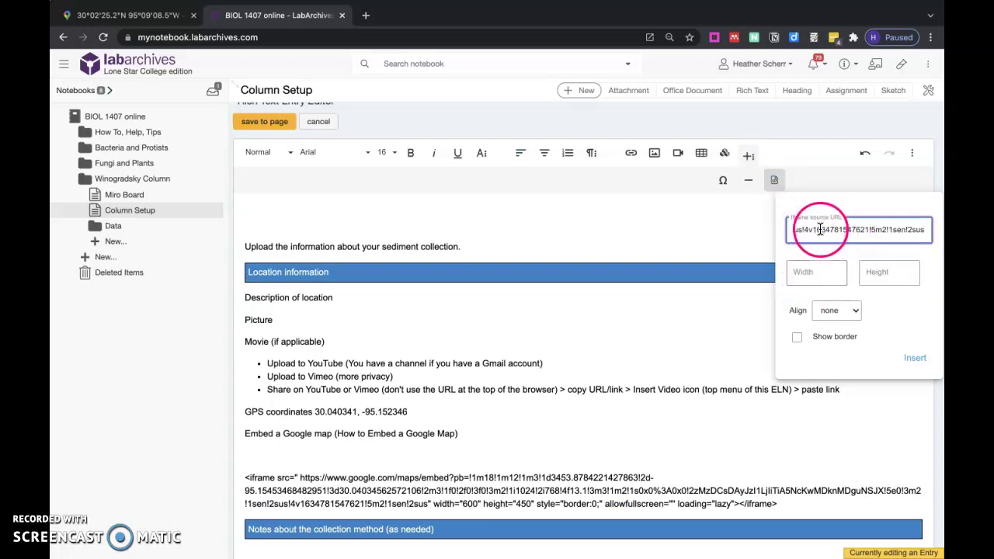
Set the iframe's width to 1000 and height to 500, and insert it into the entry
click(809, 272)
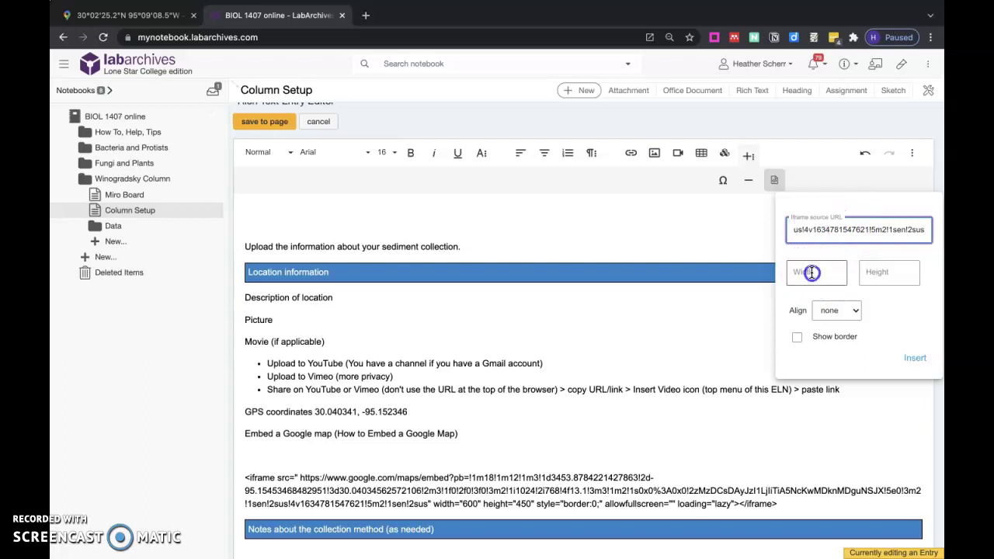
click(811, 273)
text(1)
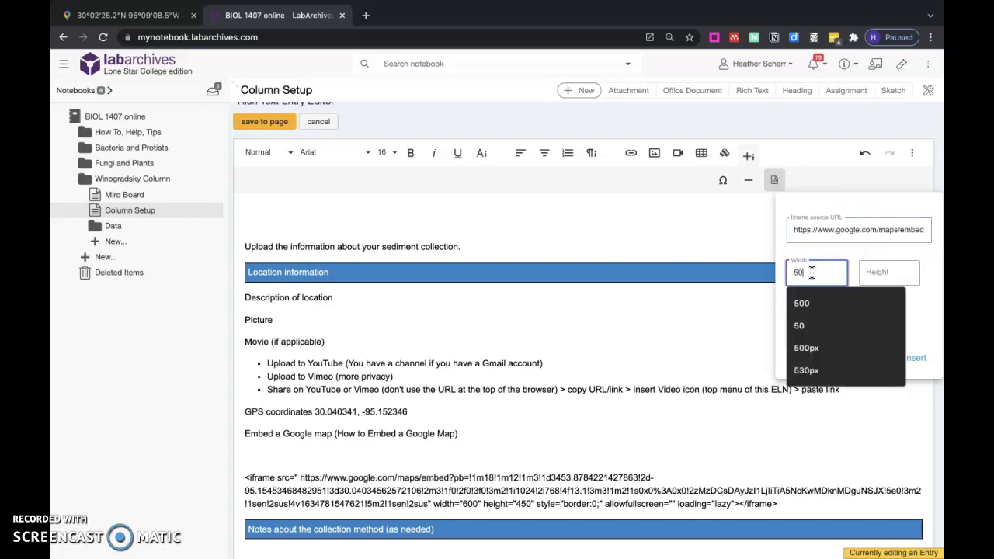
text(000)
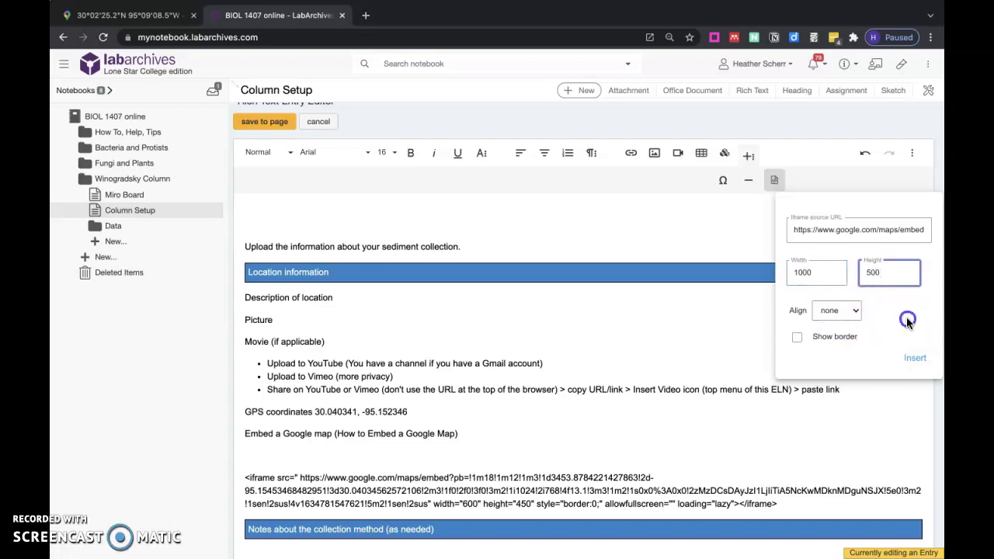
click(915, 358)
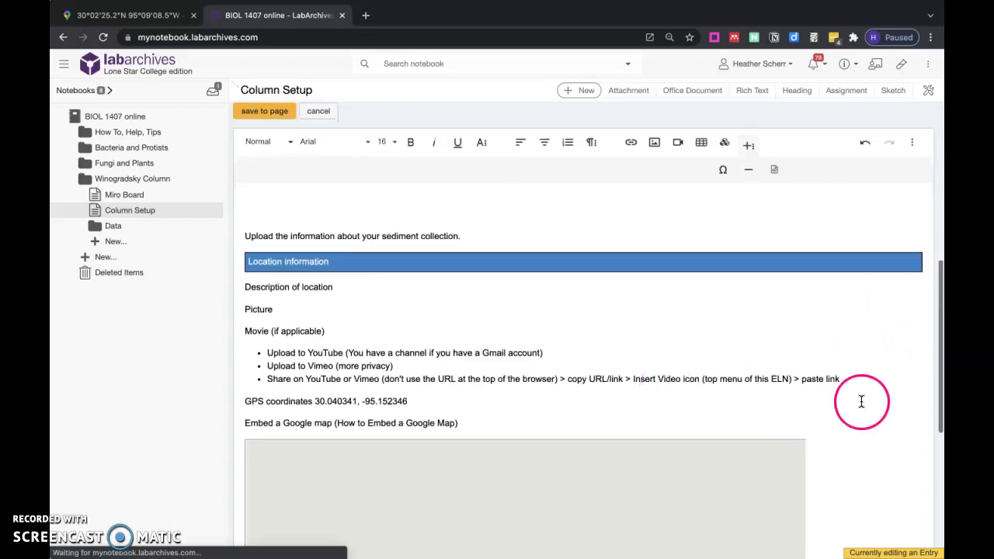
Hide the notebook navigation tree to give the embedded map more room
scroll(861, 401, down, 4)
click(64, 64)
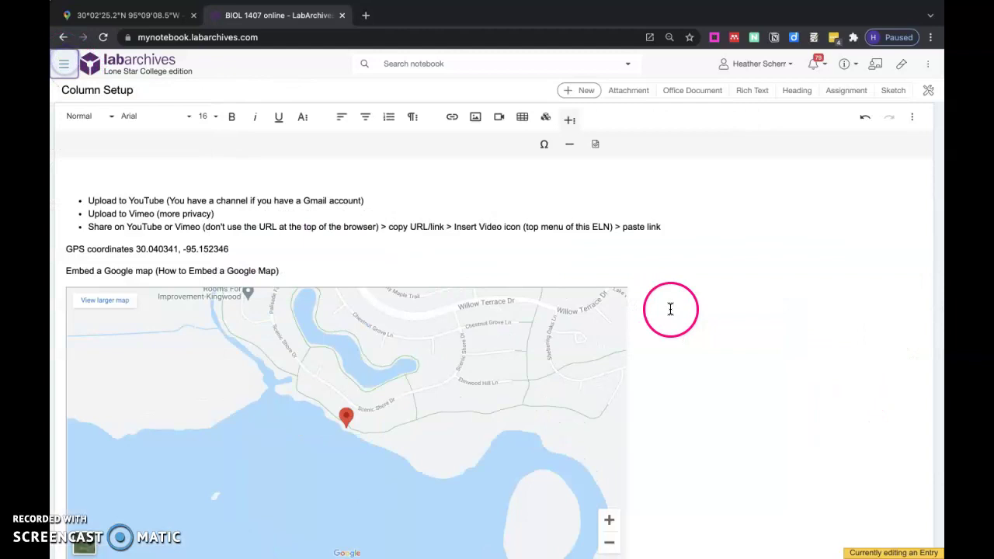
Delete the leftover iframe code and its empty line below the embedded map
scroll(723, 391, down, 3)
click(436, 500)
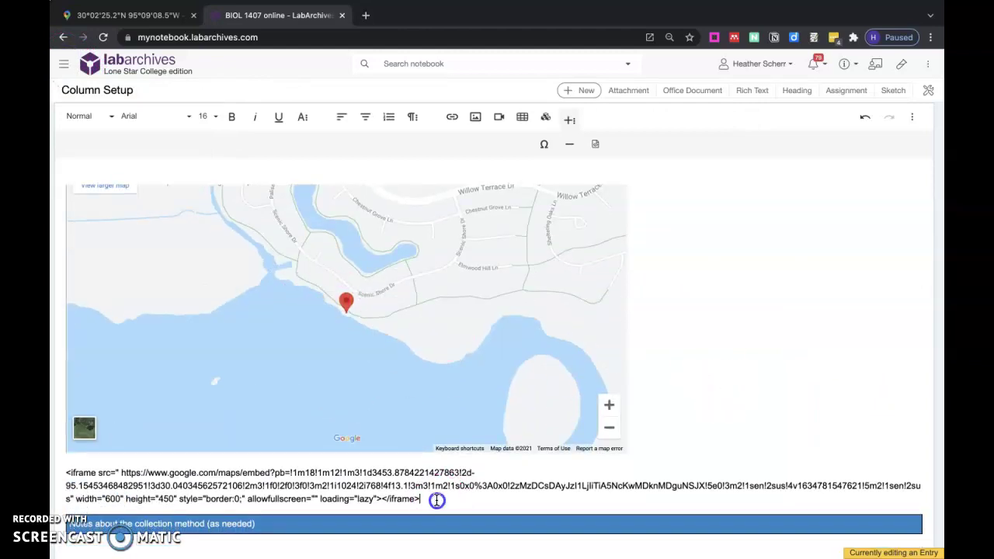
drag(436, 500, 53, 470)
key(BackSpace)
key(BackSpace)
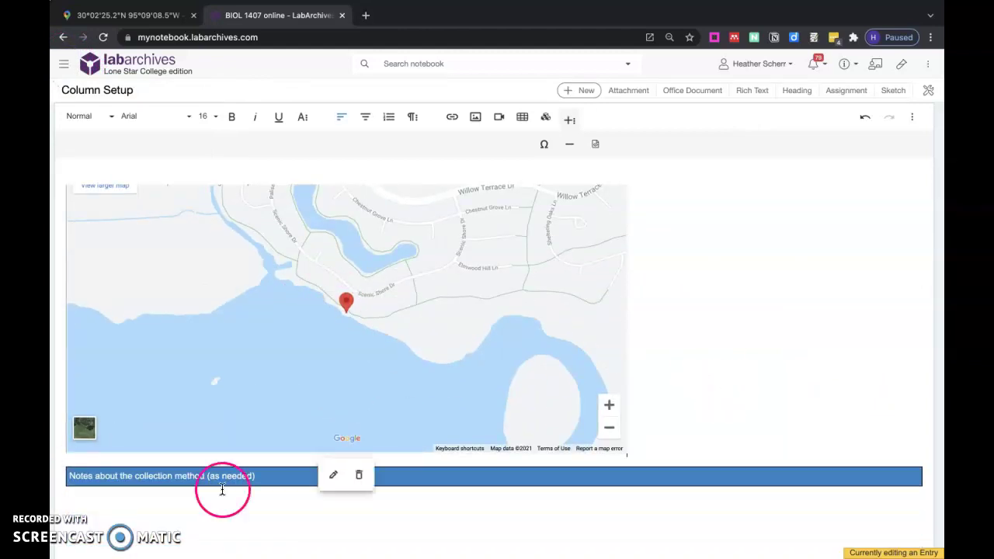
scroll(694, 408, up, 2)
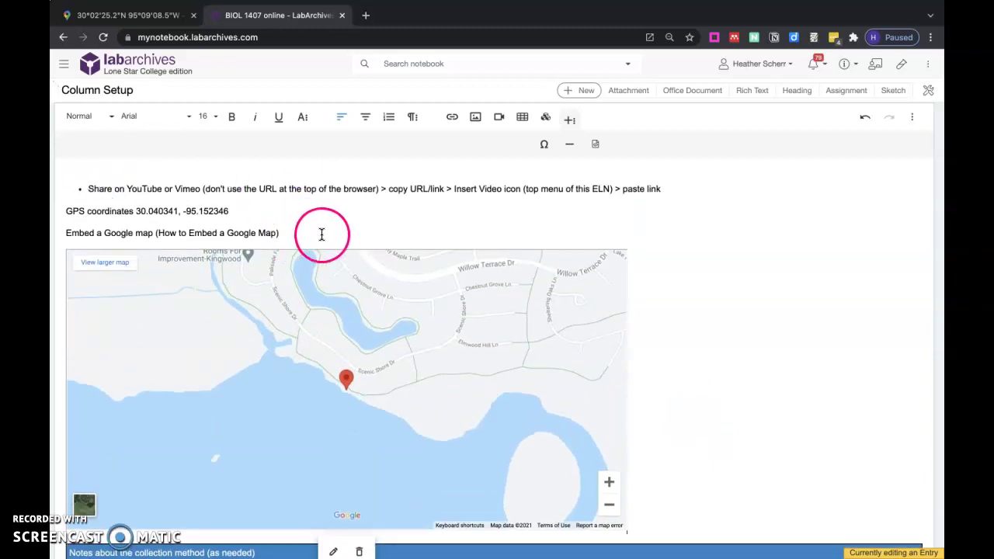
scroll(304, 189, up, 4)
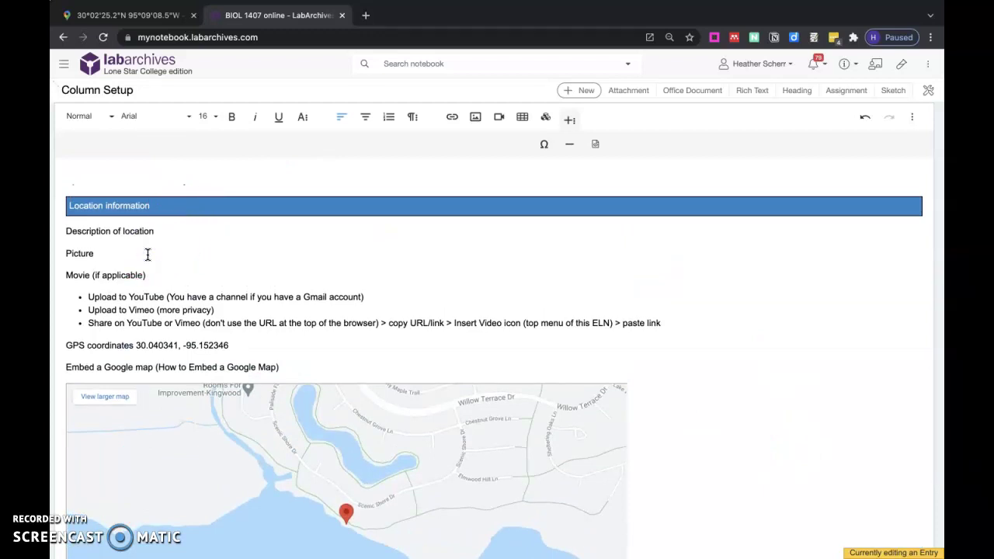
click(147, 254)
key(Return)
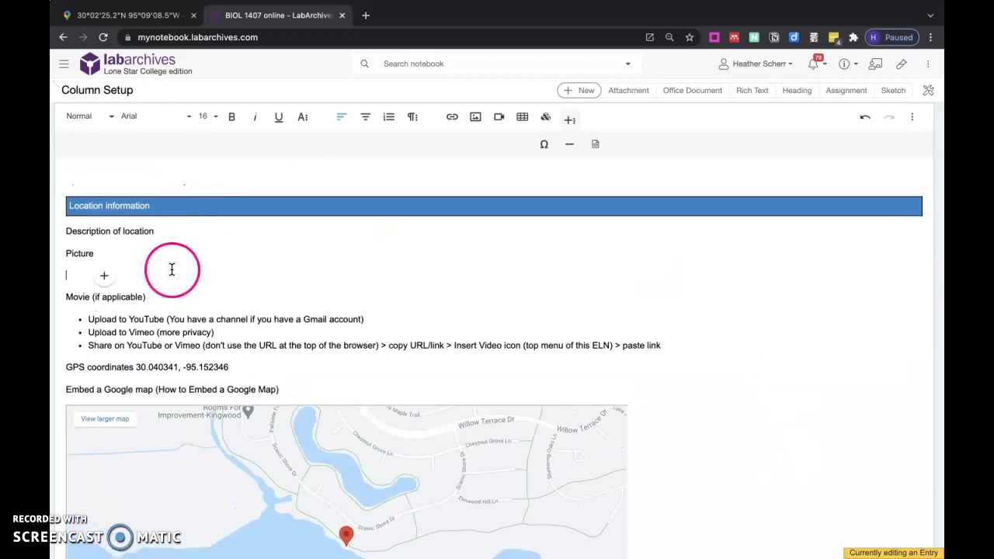
click(103, 278)
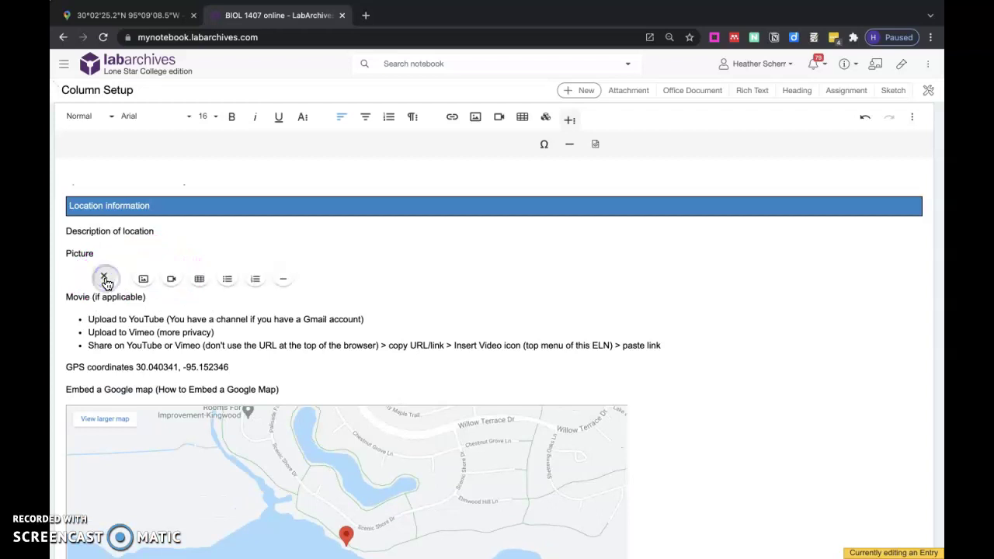
click(105, 280)
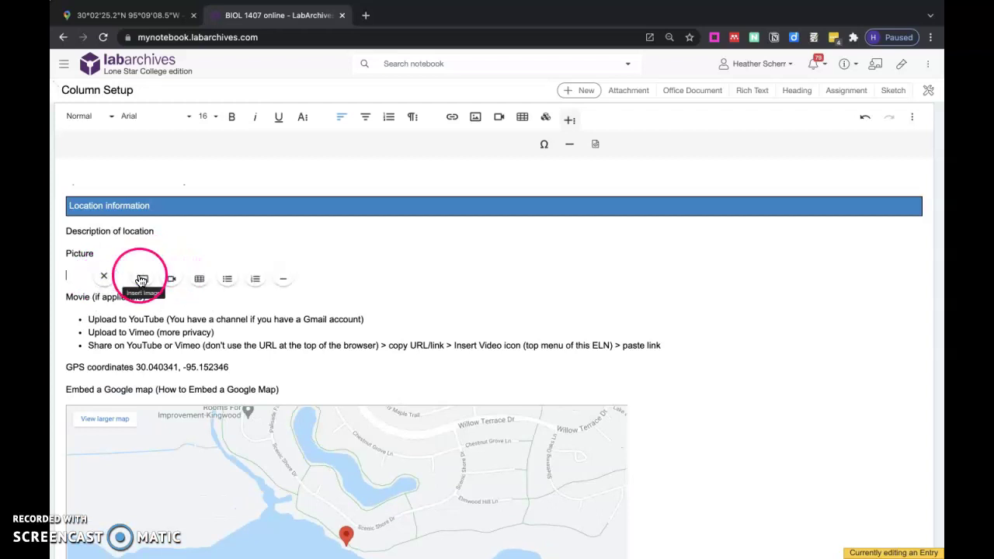
click(474, 116)
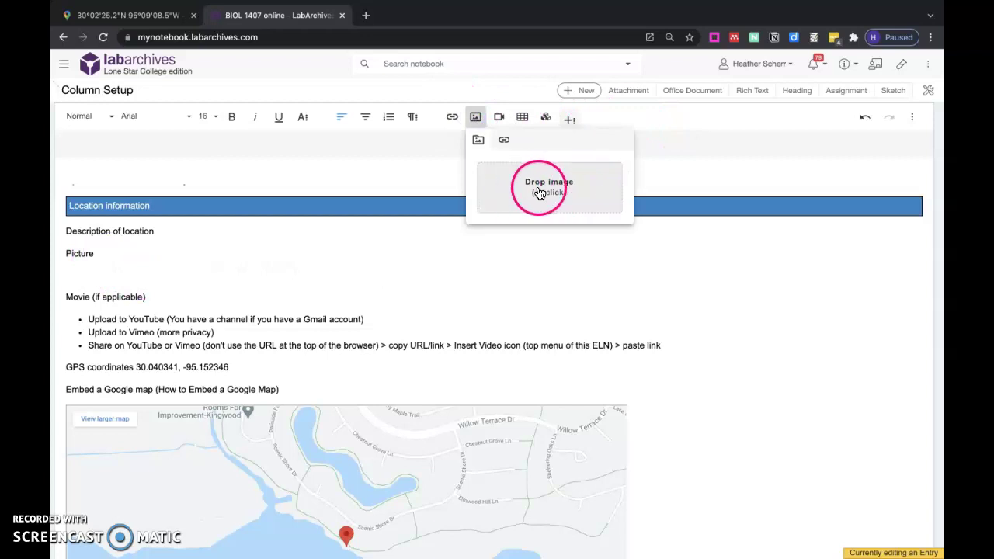
click(506, 184)
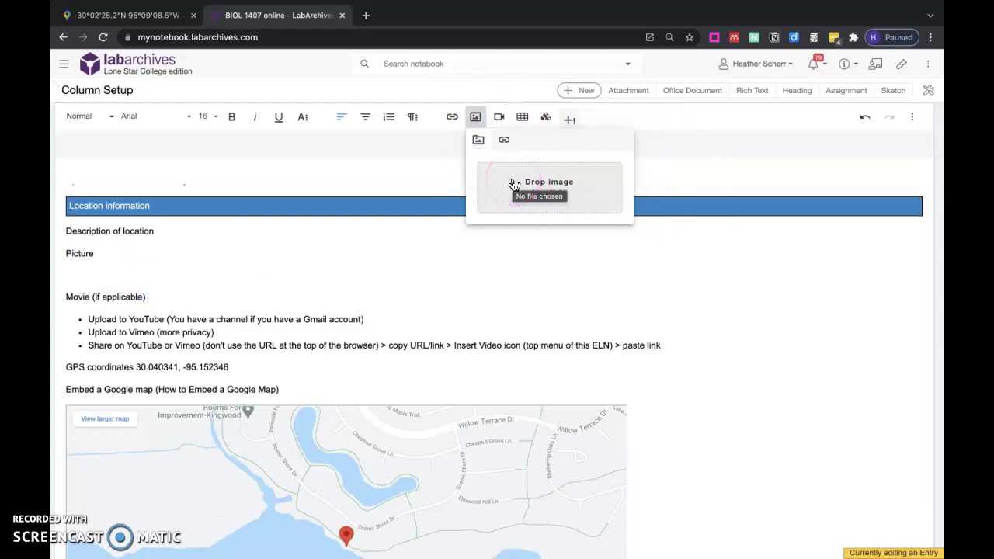
click(519, 186)
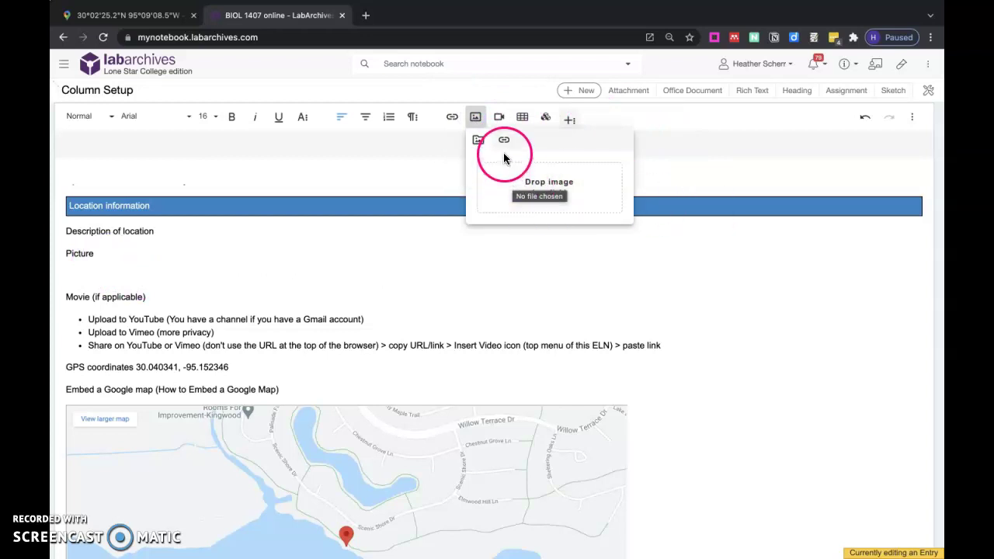
click(561, 188)
click(206, 271)
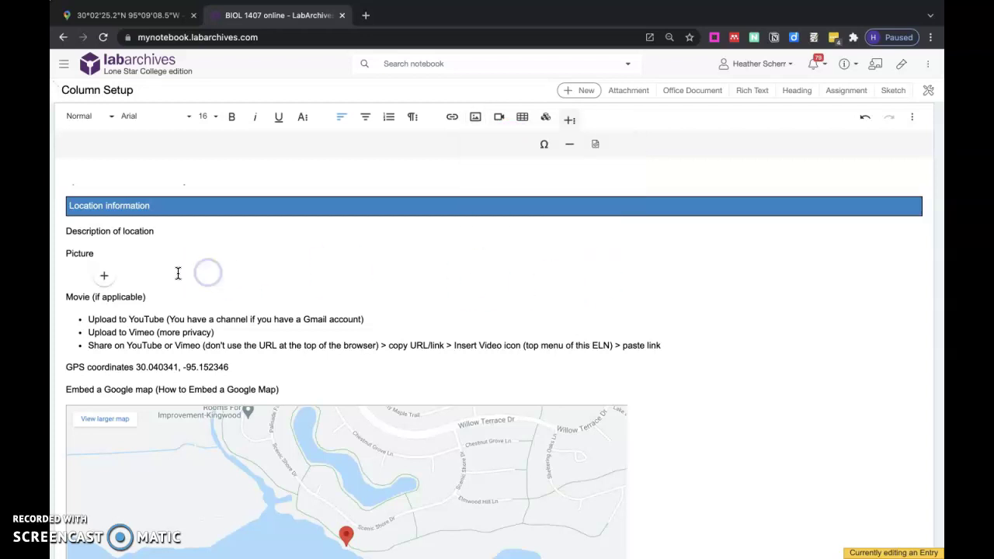
key(BackSpace)
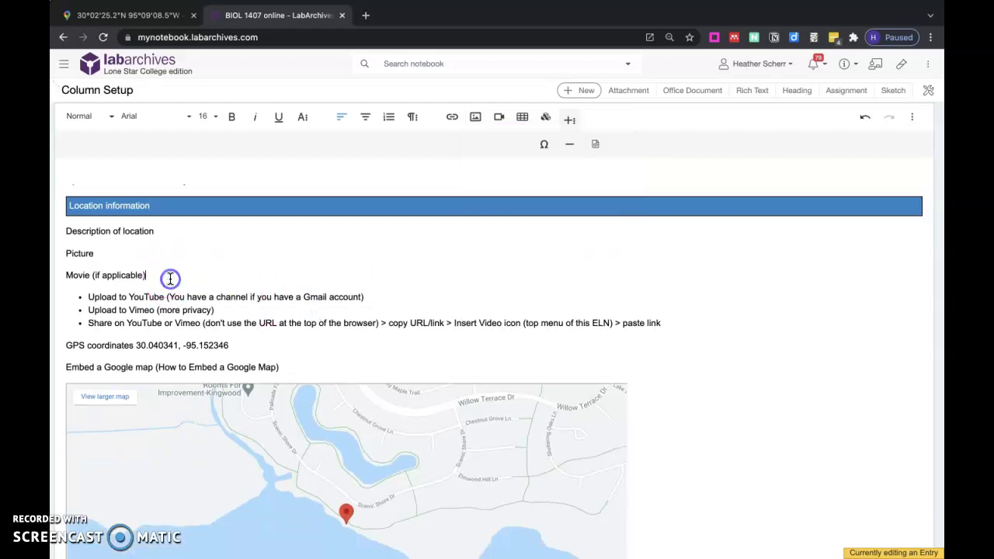
click(685, 331)
drag(682, 328, 99, 297)
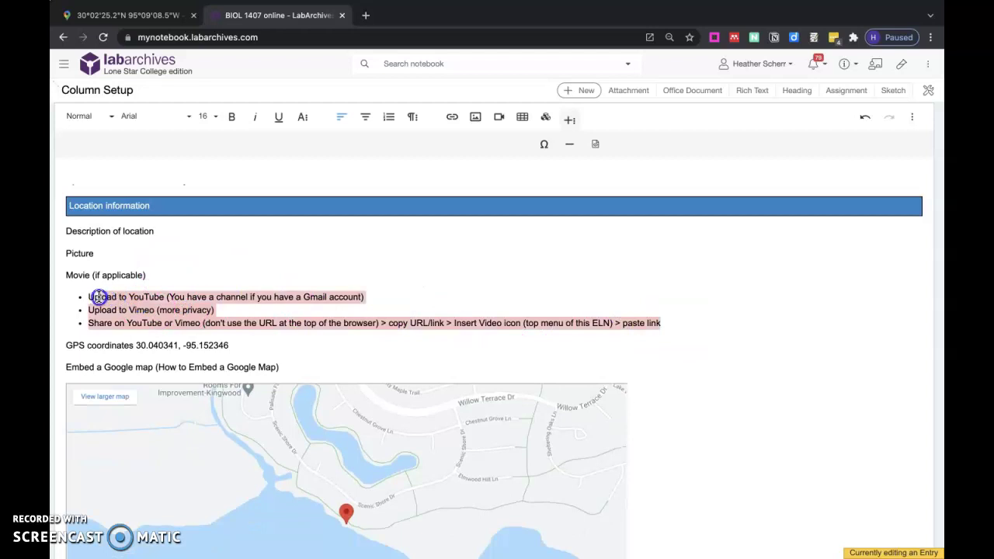
click(330, 307)
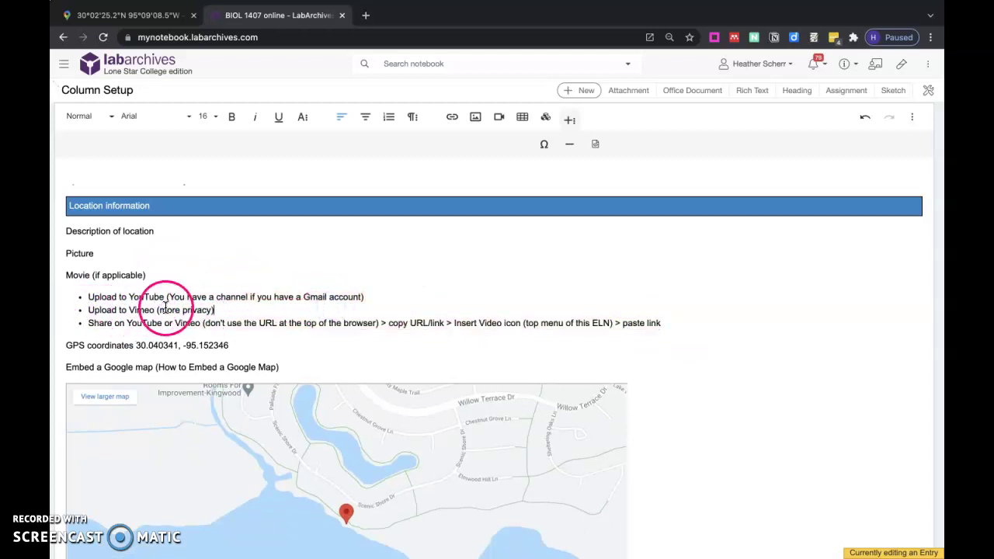
click(226, 310)
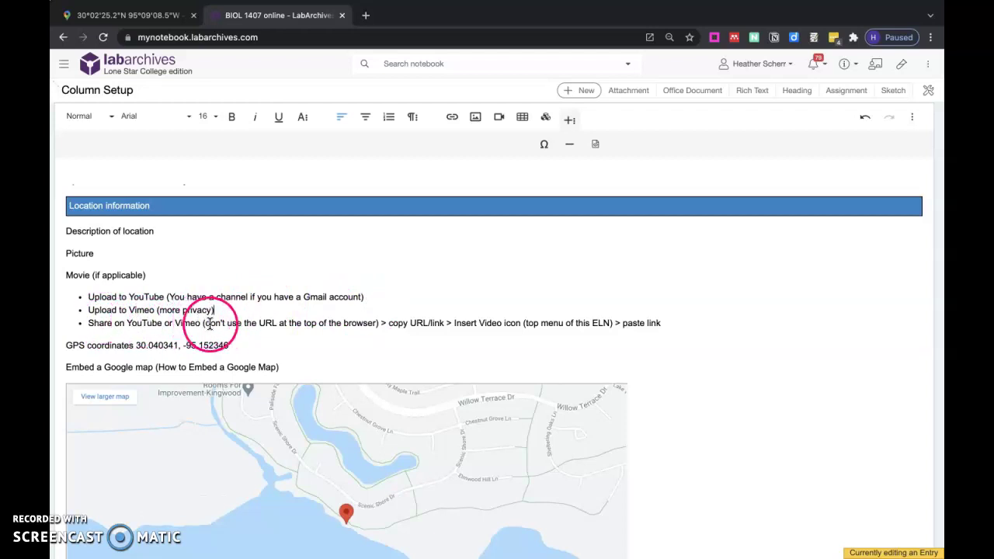
Open youtube.com in a new browser tab
click(365, 15)
text(y)
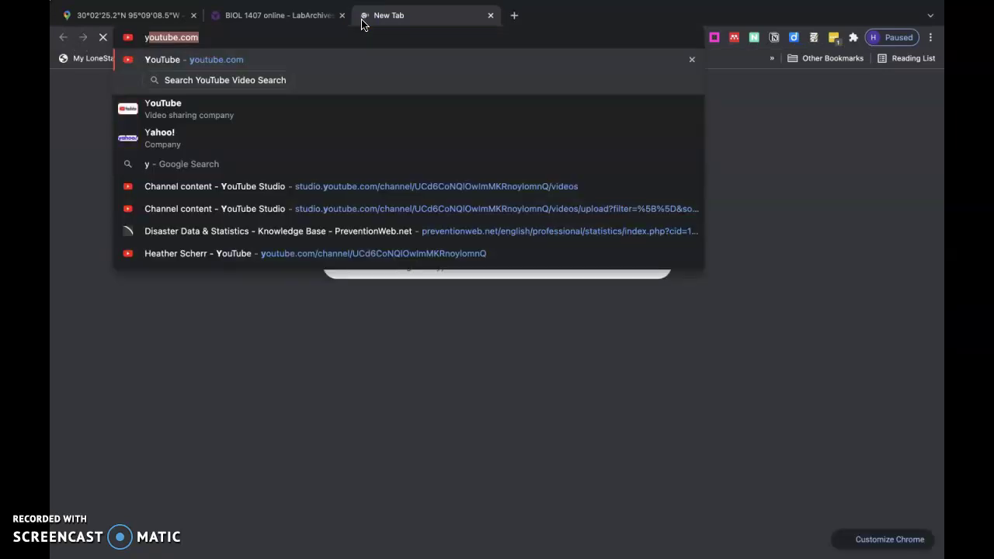
key(Return)
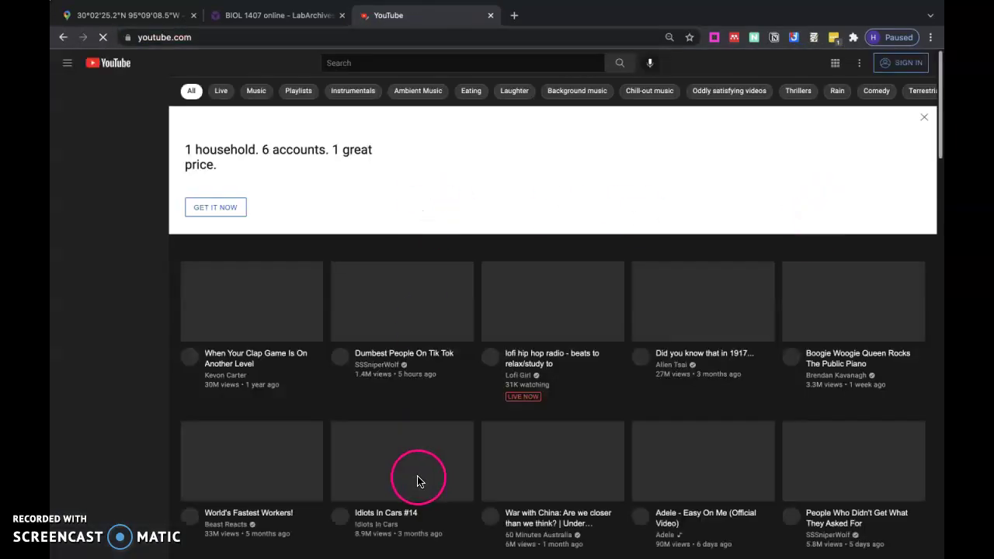
Look through YouTube's home feed and library page for a video to share
scroll(502, 481, down, 15)
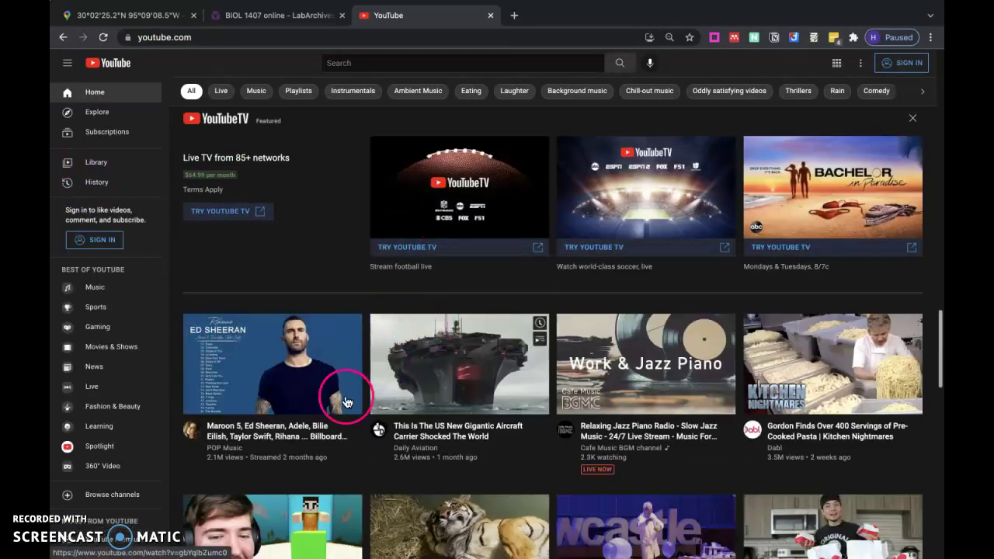
scroll(319, 421, down, 2)
scroll(319, 420, down, 8)
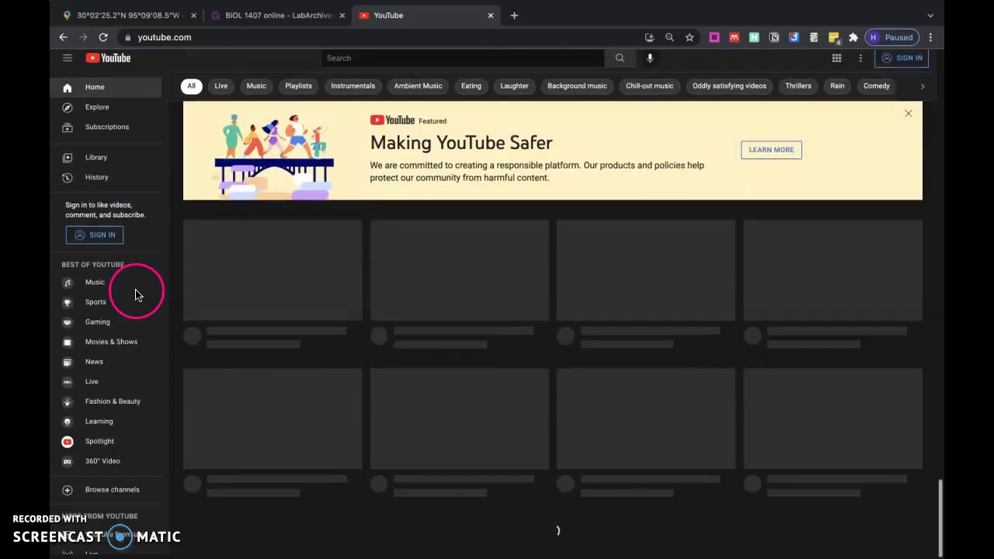
click(96, 161)
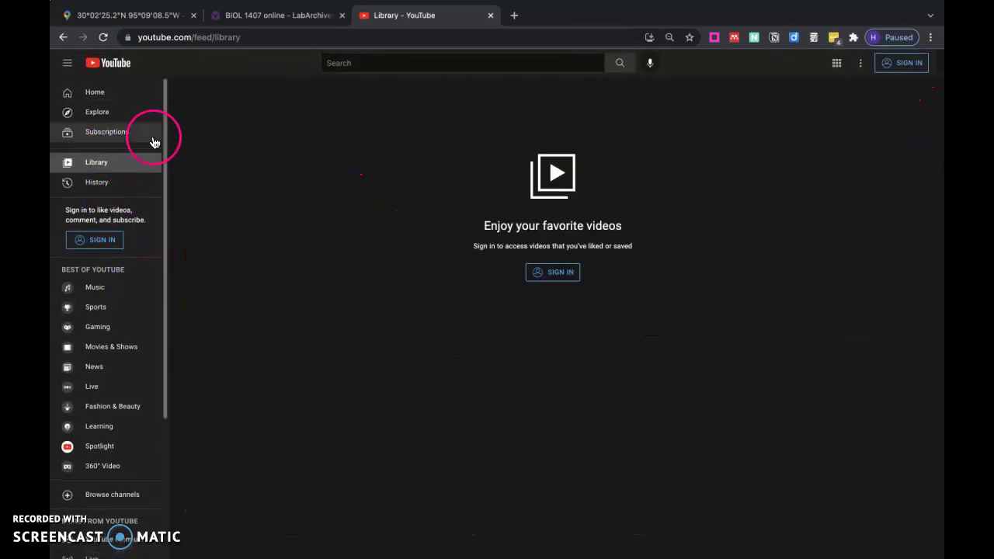
click(96, 93)
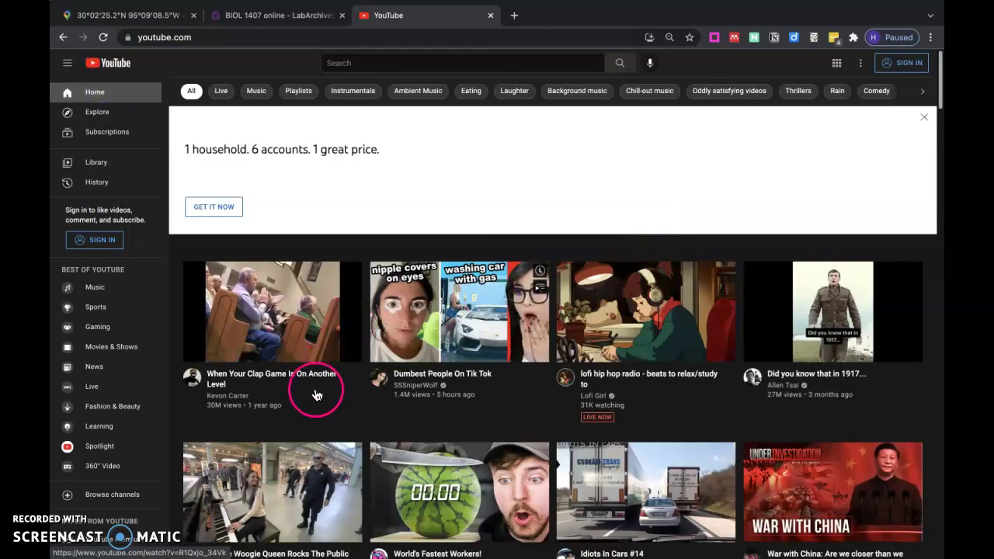
scroll(500, 367, down, 3)
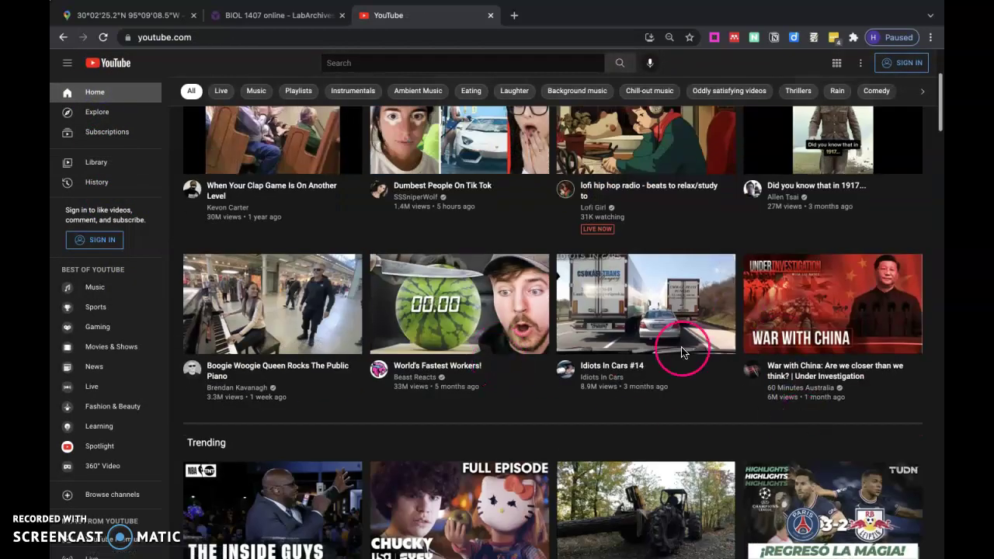
scroll(696, 407, down, 5)
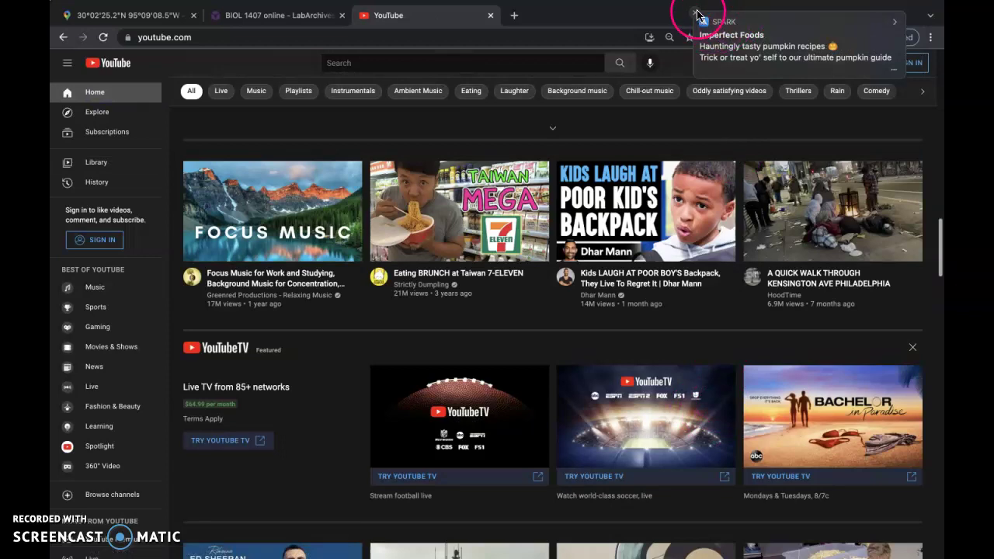
click(697, 14)
scroll(677, 412, down, 10)
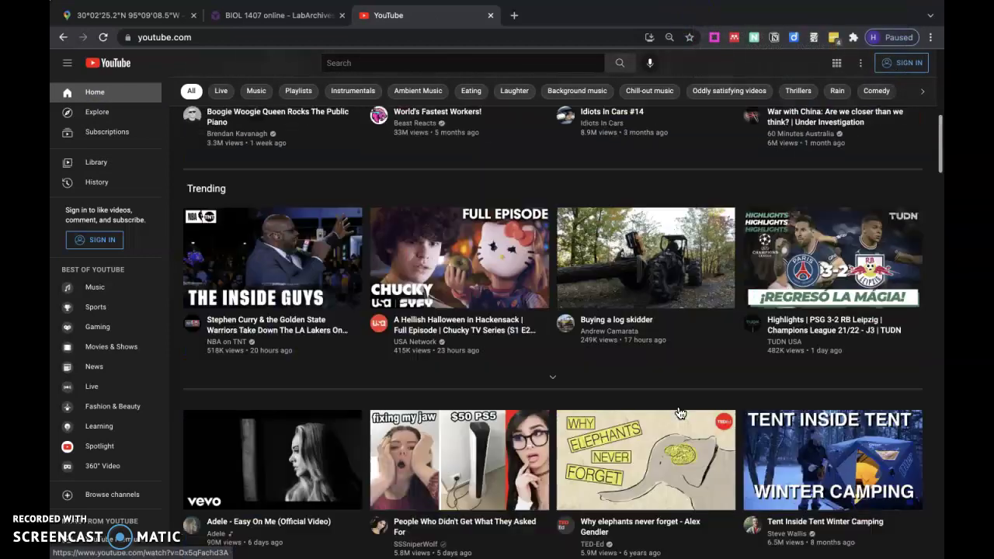
scroll(677, 411, up, 10)
scroll(677, 412, down, 15)
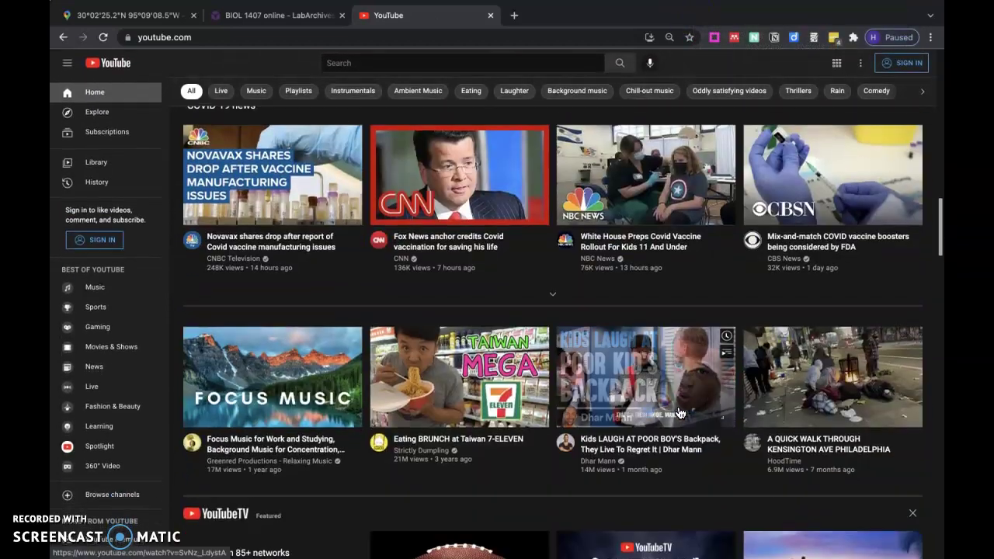
scroll(679, 413, down, 3)
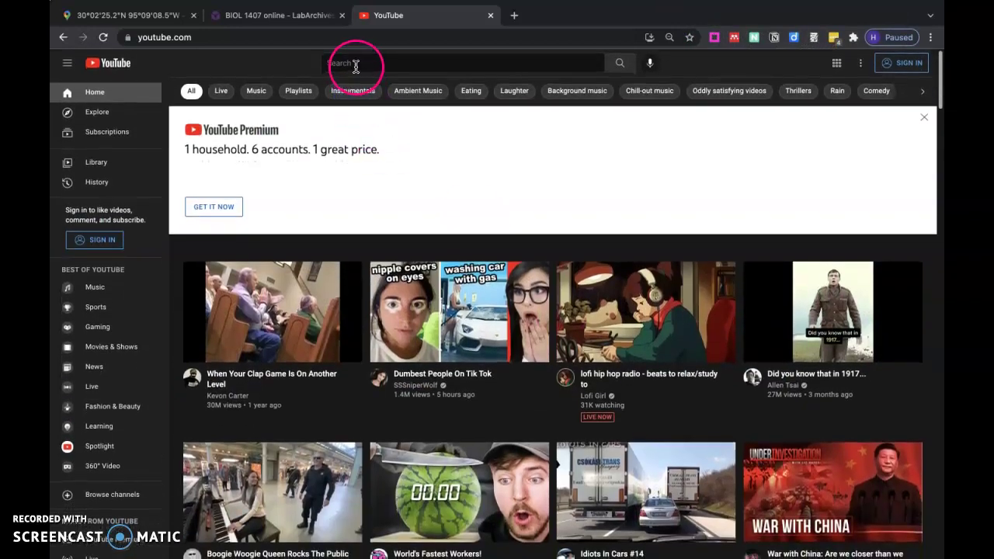
Search YouTube for the channel owner's name plus "fungi" and open the video titled Fungi
click(355, 65)
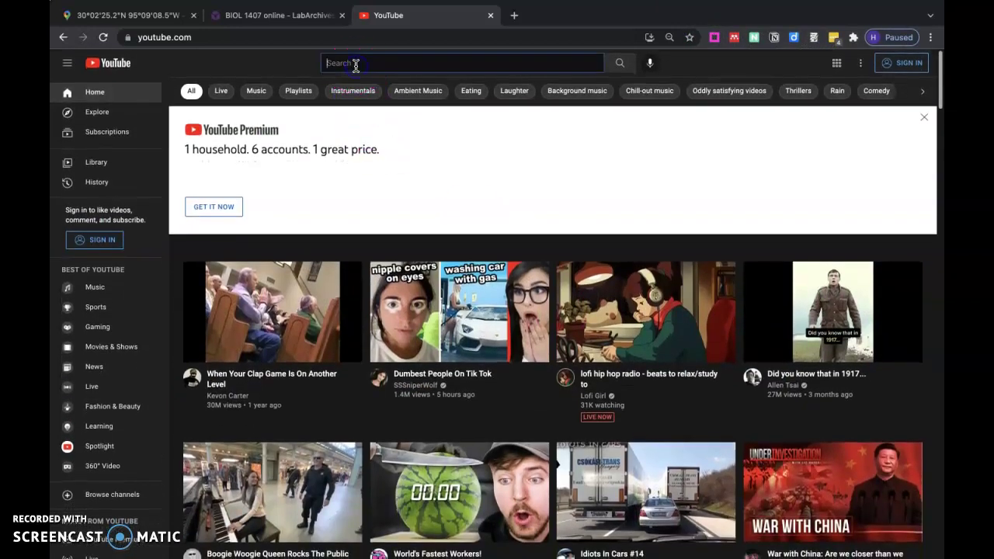
text(heather scherr fungi)
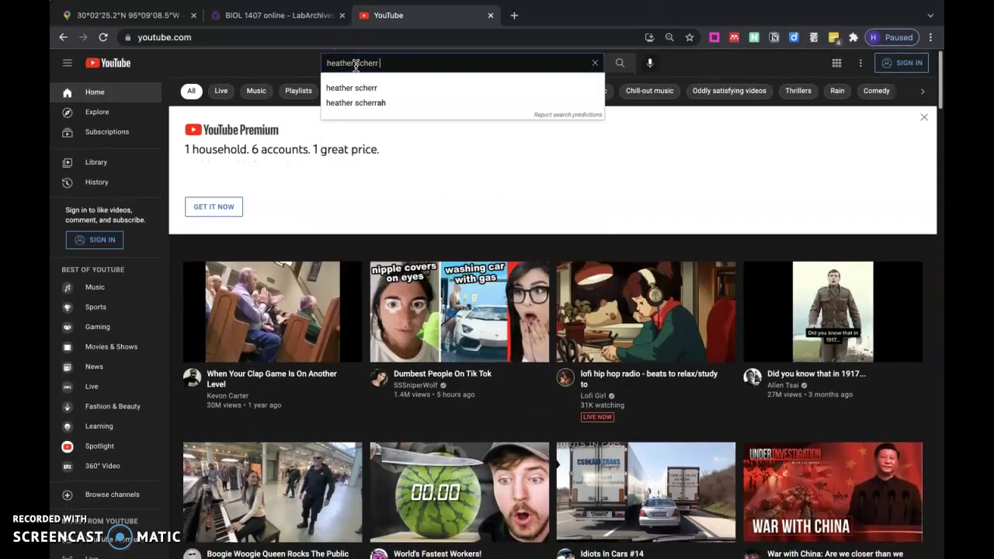
key(Return)
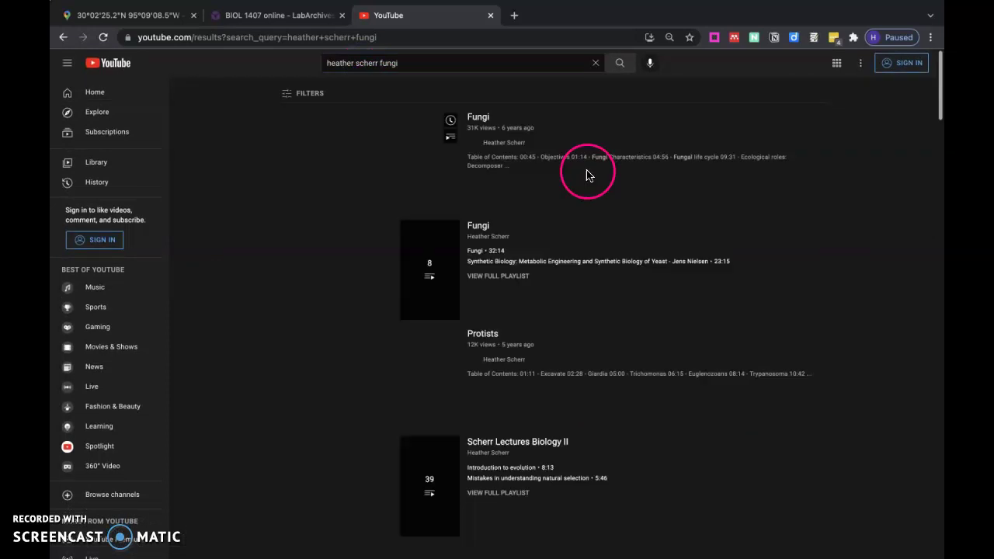
click(503, 144)
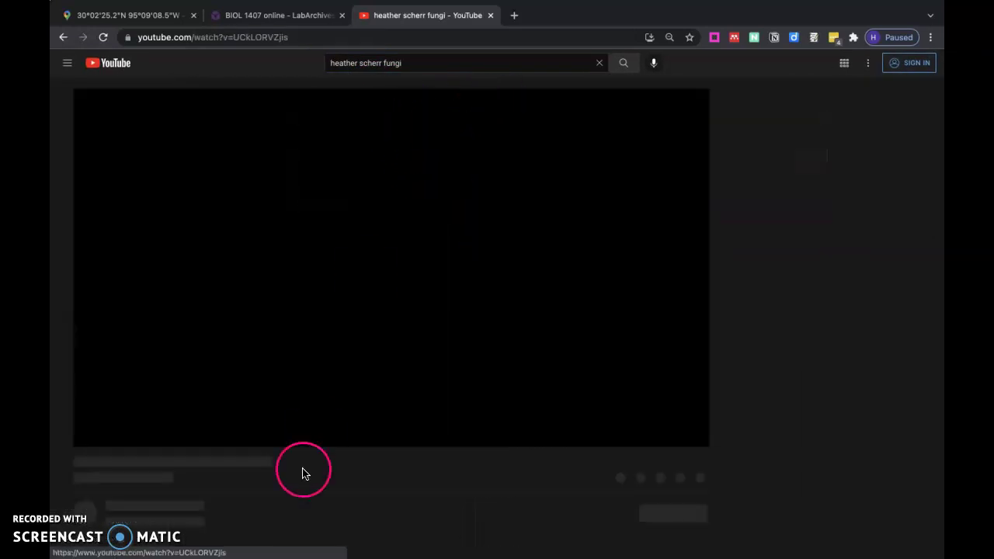
Copy the Fungi video's link from its sharing options and return to the LabArchives Column Setup page
click(91, 435)
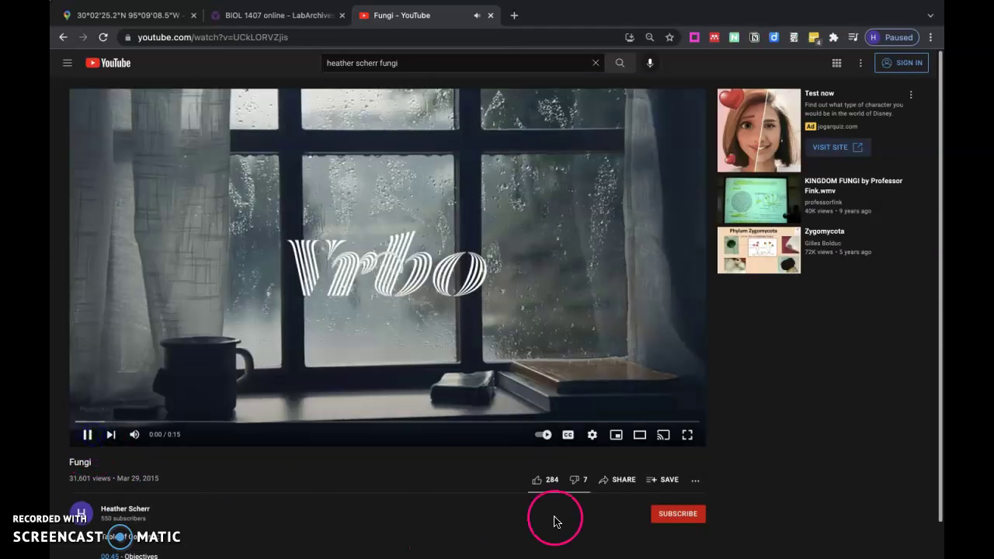
scroll(570, 521, down, 1)
click(624, 430)
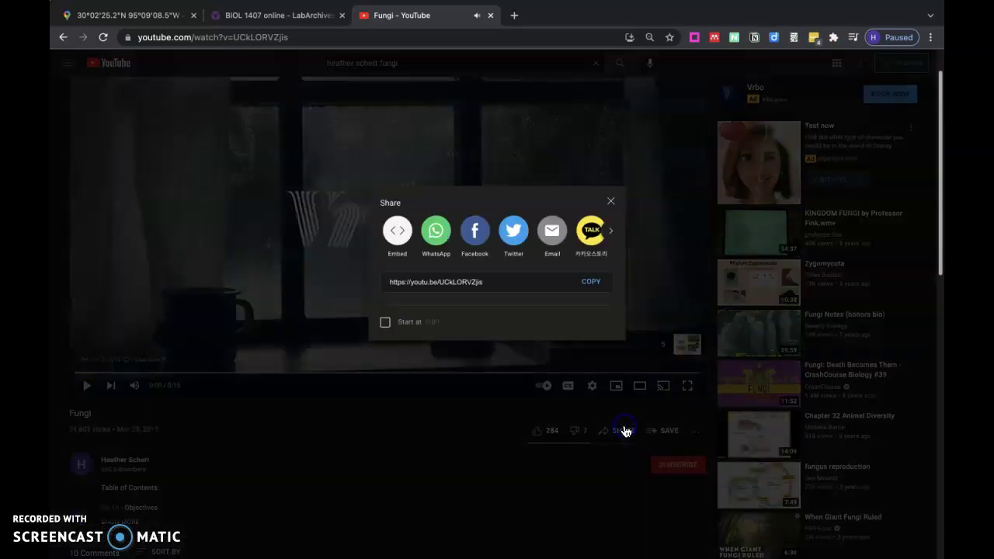
click(398, 274)
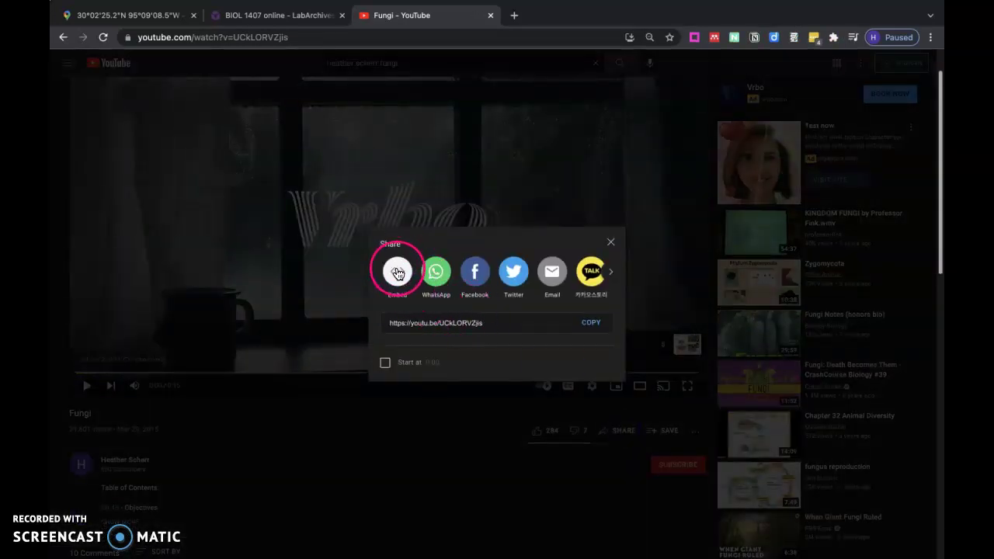
click(595, 326)
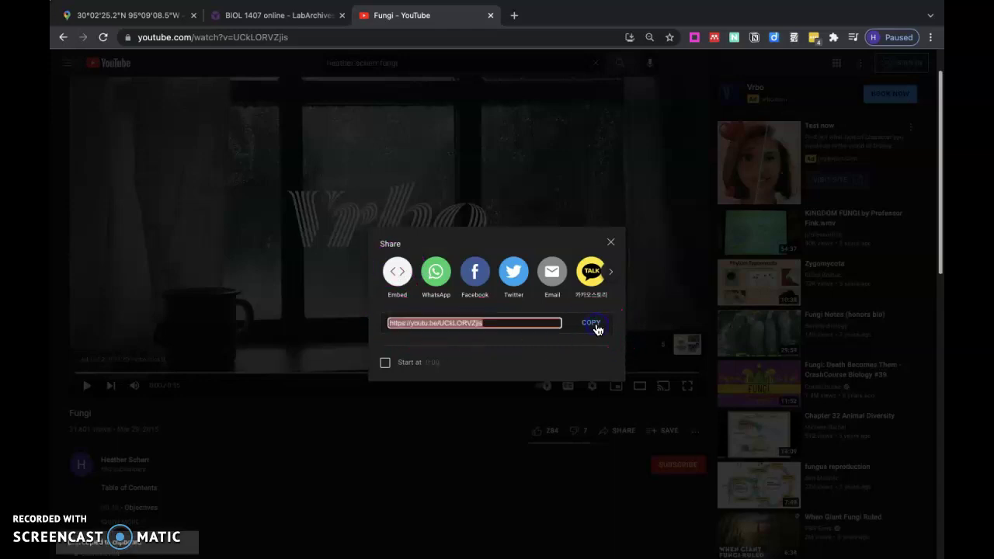
click(268, 17)
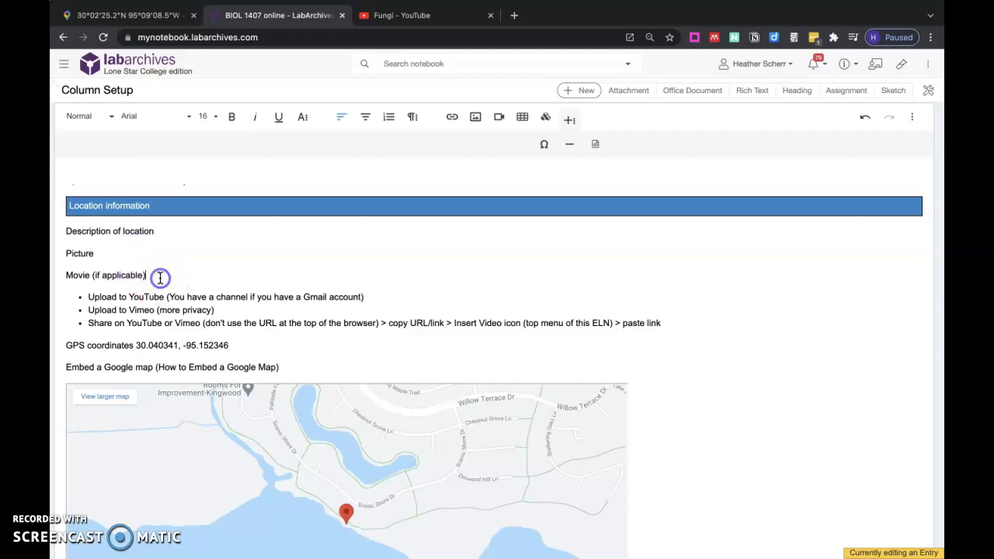
Embed the Fungi YouTube video from the copied link on a new line below "Movie (if applicable)", without autoplay
key(Return)
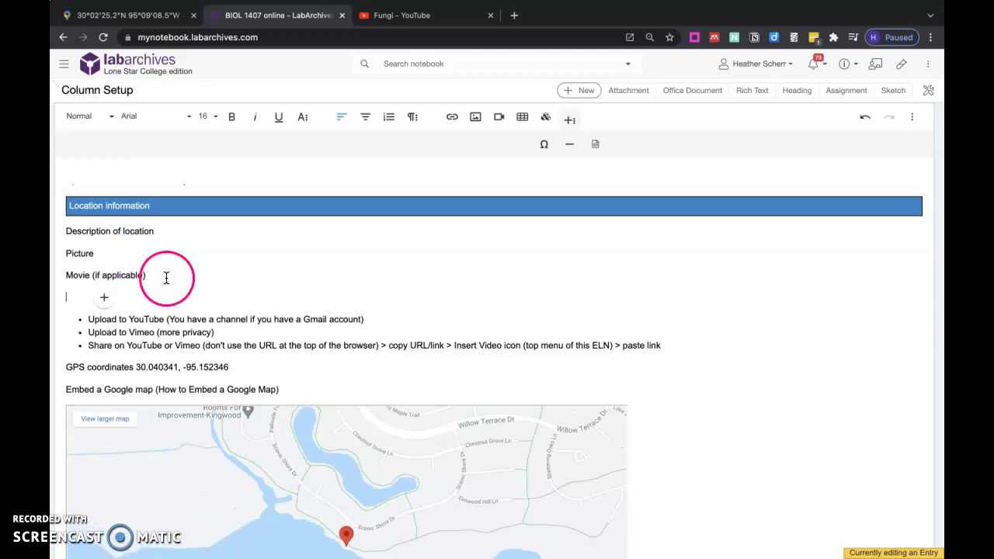
click(499, 117)
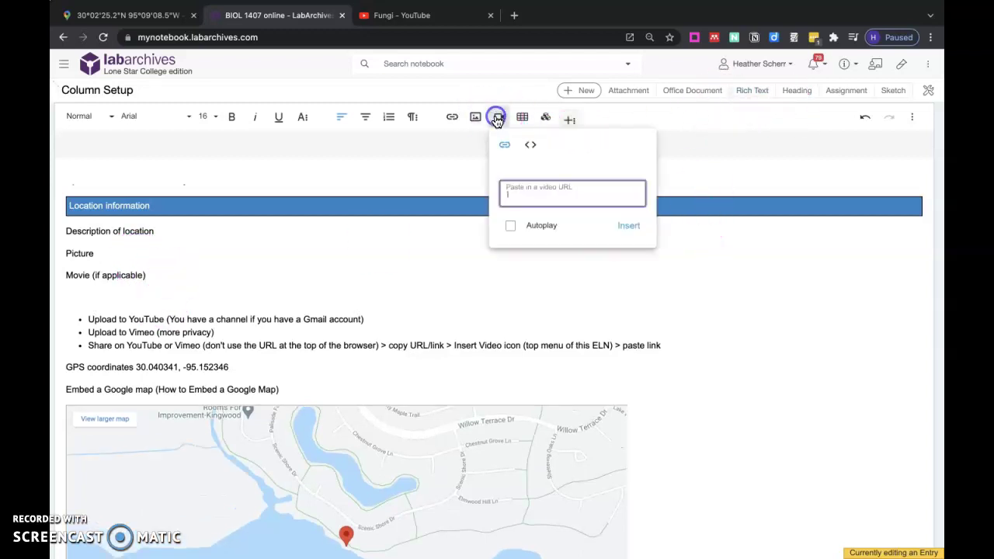
click(531, 181)
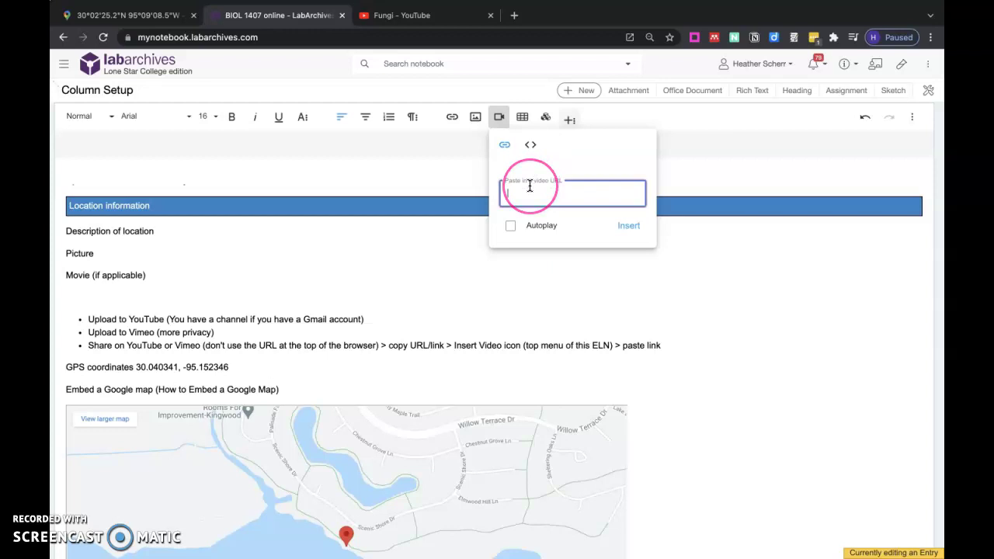
click(629, 225)
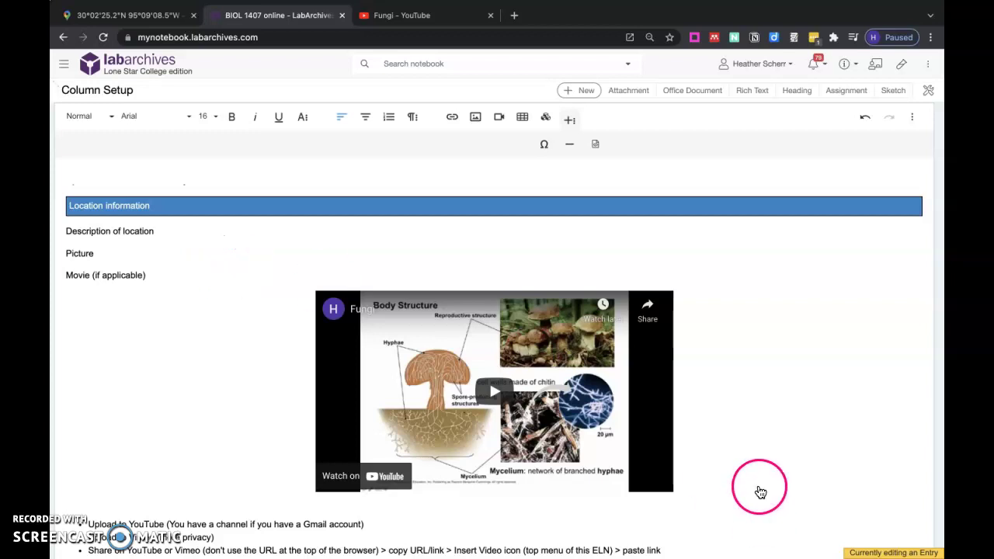
Review the location information down to the Google map and place the text cursor under "Notes about the collection method (as needed)"
scroll(761, 492, down, 1)
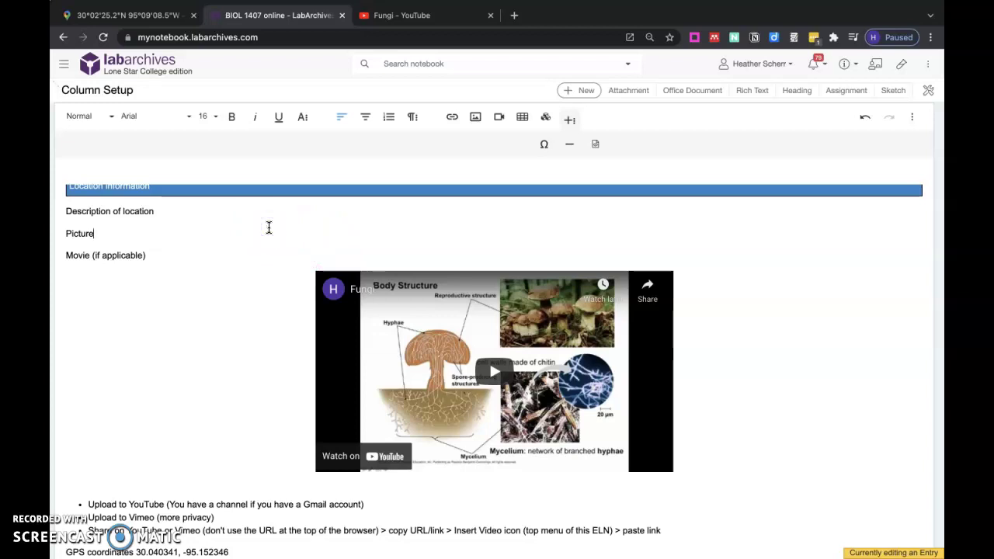
scroll(269, 256, down, 5)
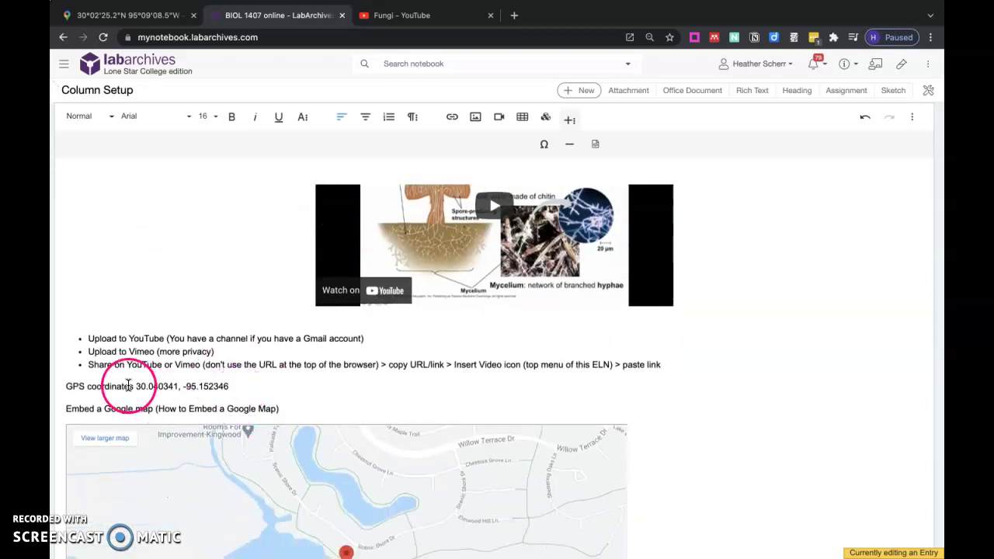
scroll(349, 369, down, 5)
scroll(722, 408, down, 1)
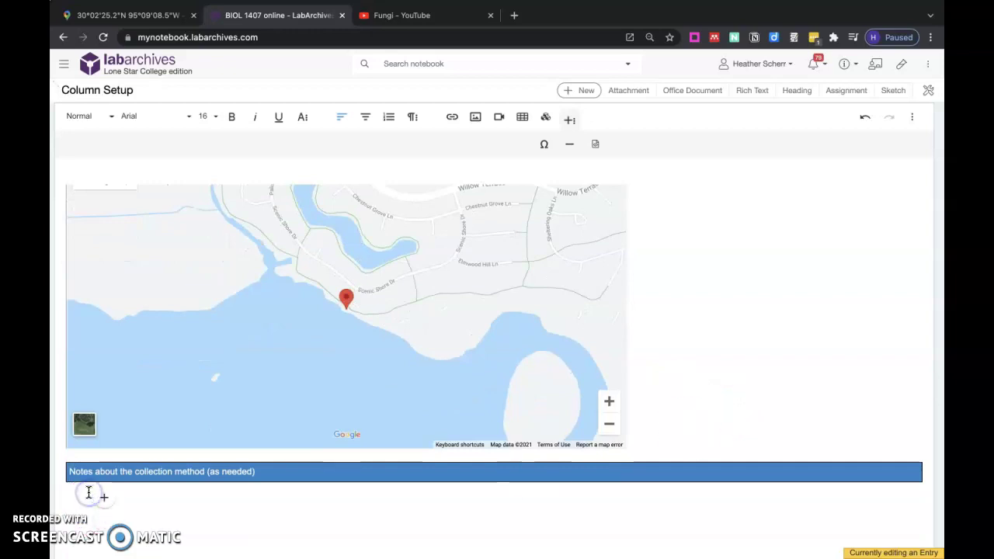
click(221, 497)
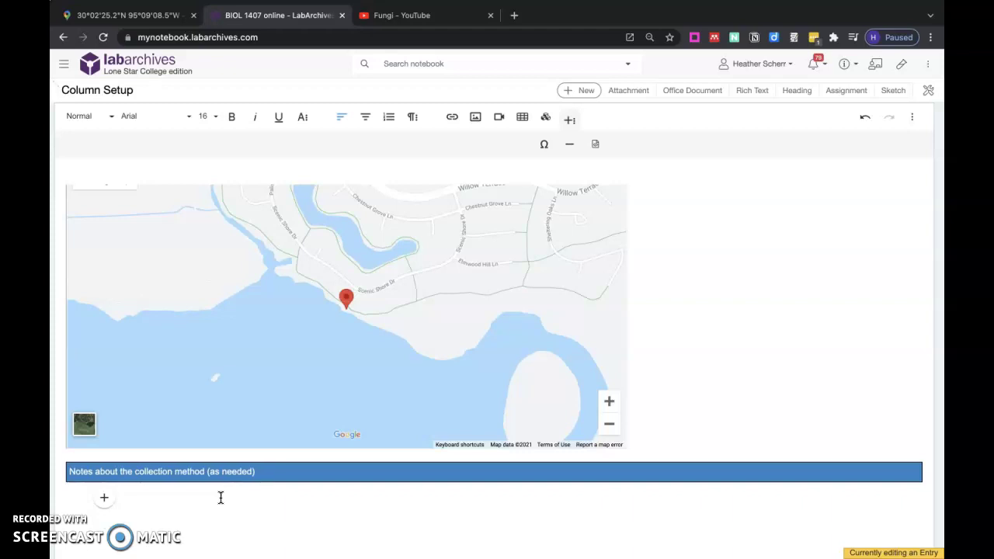
drag(178, 504, 146, 506)
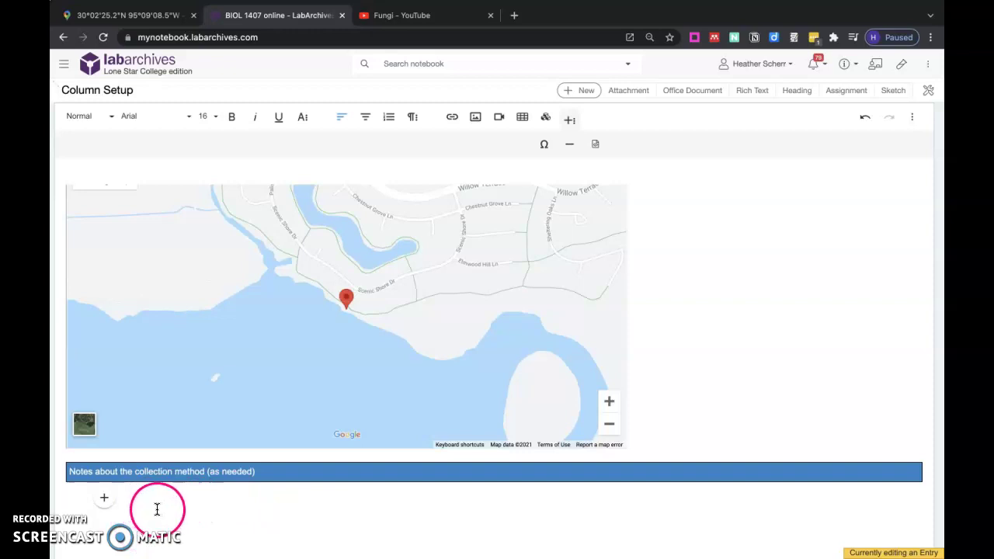